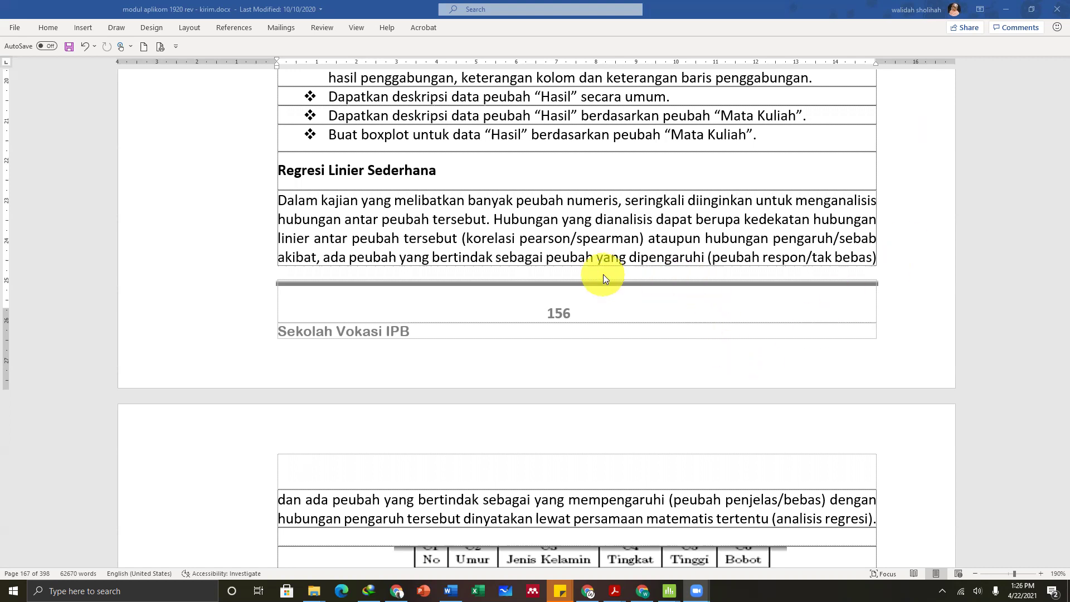
Examine the Regresi Linier Sederhana introduction and the sample data table of age, gender, level, height and weight in the module
{"action": "scroll", "coordinate": [628, 261], "scroll_direction": "down", "scroll_amount": 5}
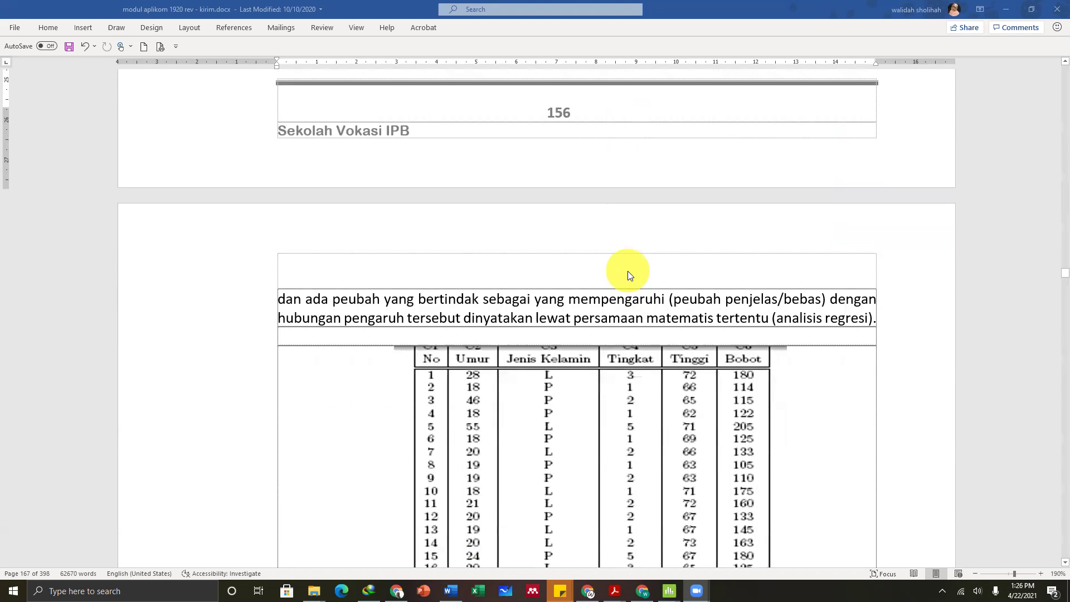
{"action": "scroll", "coordinate": [629, 275], "scroll_direction": "down", "scroll_amount": 1}
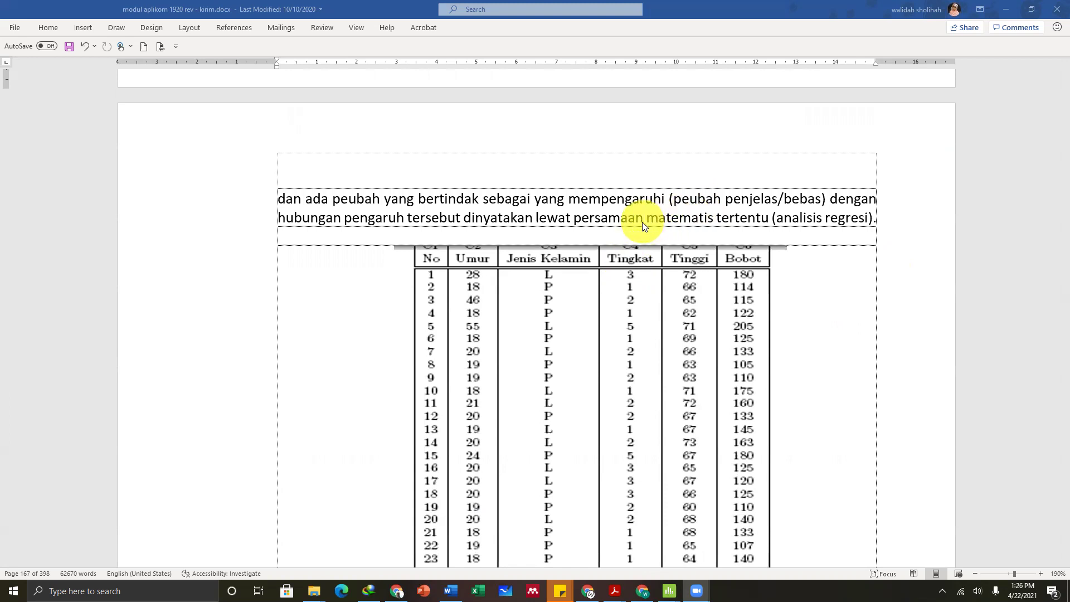
{"action": "scroll", "coordinate": [642, 222], "scroll_direction": "down", "scroll_amount": 1}
{"action": "scroll", "coordinate": [642, 221], "scroll_direction": "up", "scroll_amount": 5}
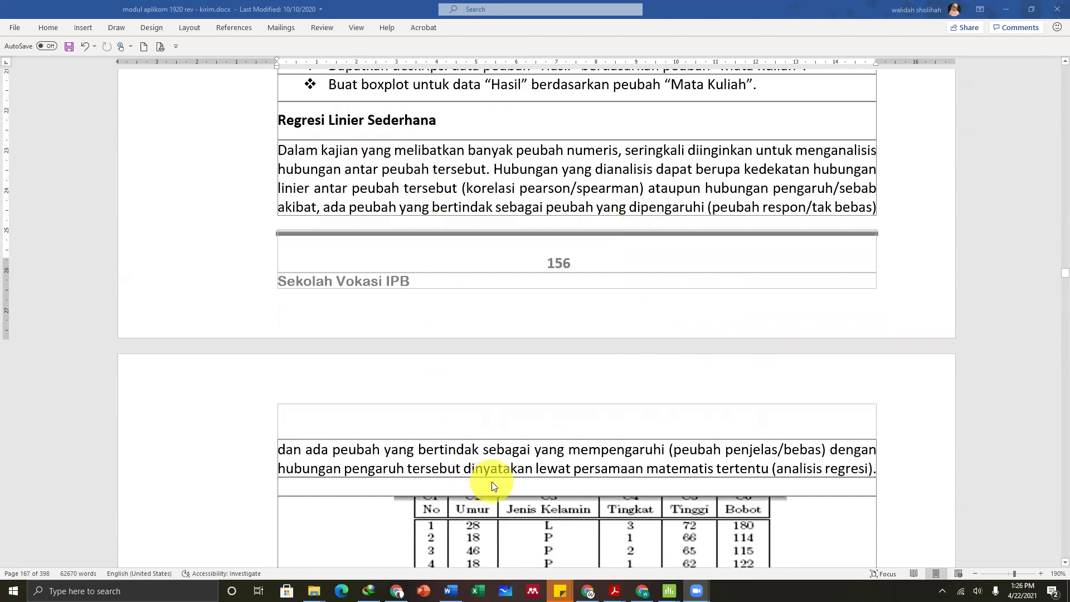
{"action": "scroll", "coordinate": [491, 482], "scroll_direction": "down", "scroll_amount": 3}
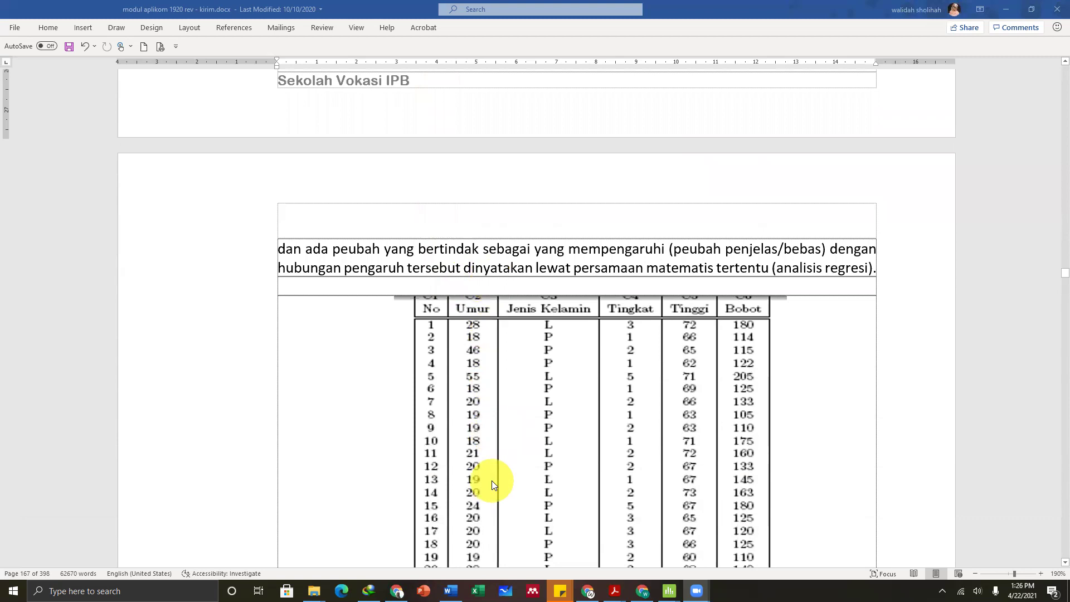
{"action": "scroll", "coordinate": [491, 480], "scroll_direction": "down", "scroll_amount": 1}
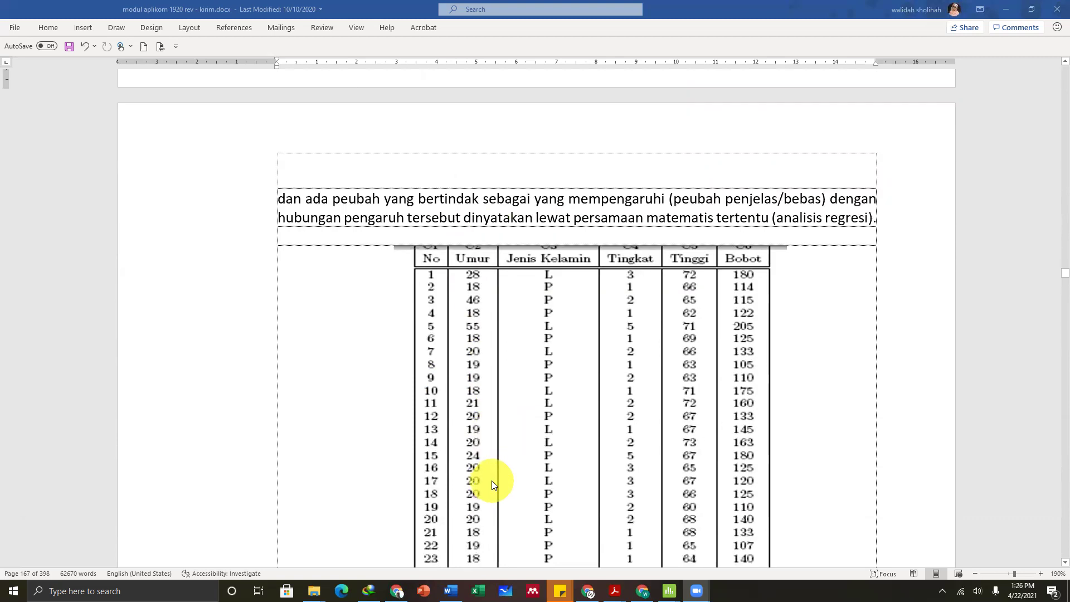
{"action": "scroll", "coordinate": [494, 480], "scroll_direction": "down", "scroll_amount": 1}
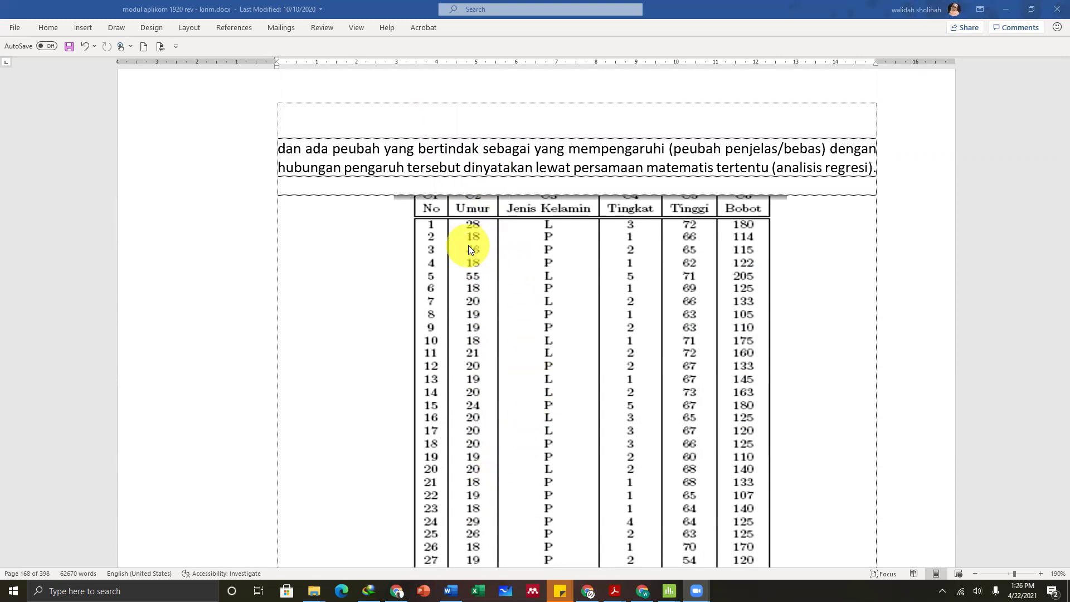
{"action": "scroll", "coordinate": [698, 310], "scroll_direction": "down", "scroll_amount": 2}
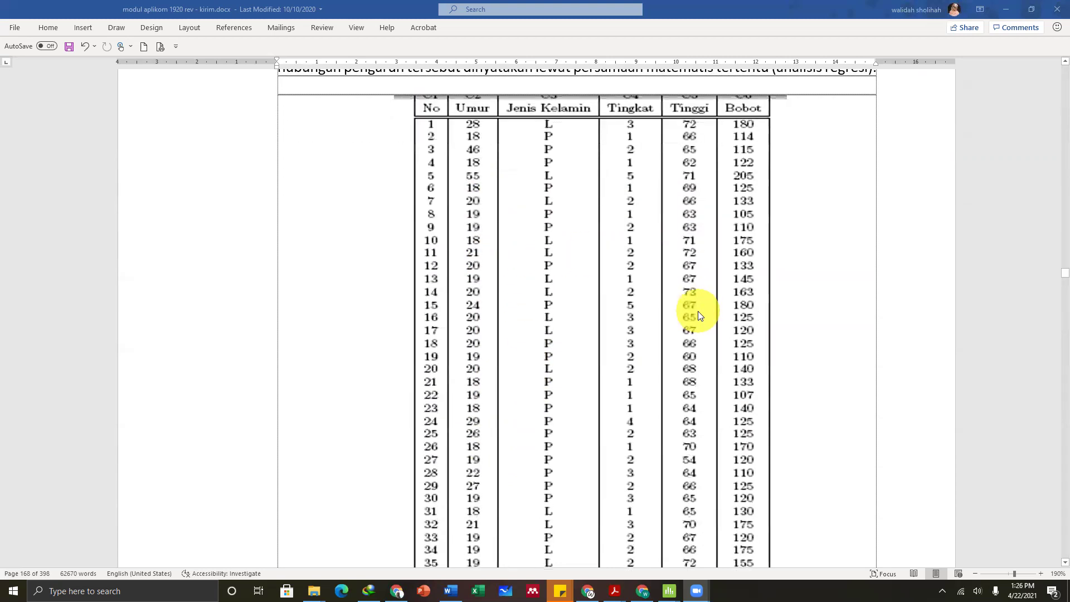
{"action": "scroll", "coordinate": [698, 314], "scroll_direction": "down", "scroll_amount": 2}
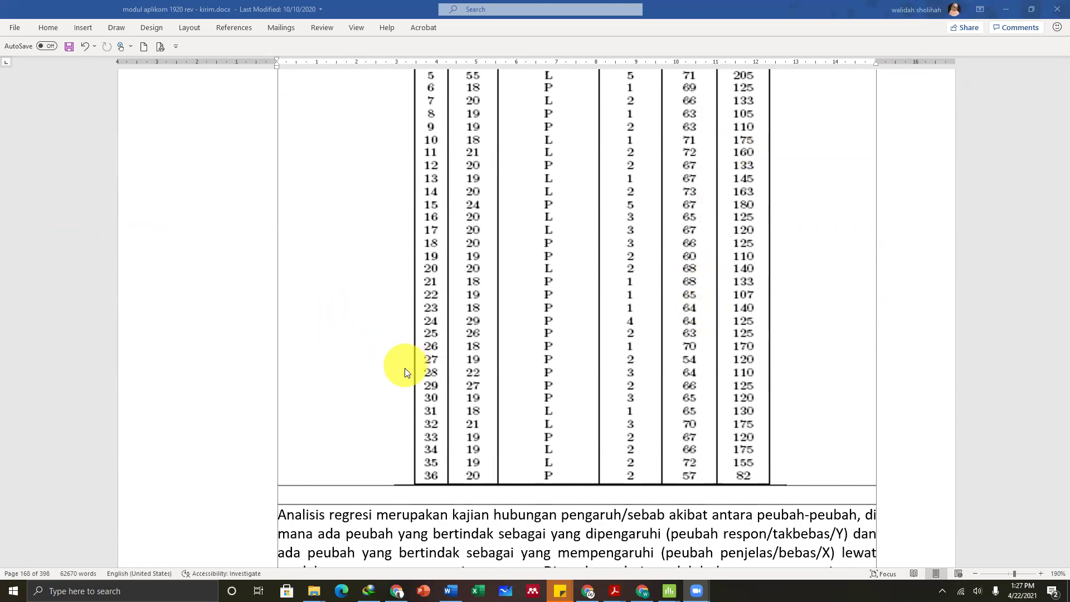
{"action": "scroll", "coordinate": [405, 379], "scroll_direction": "down", "scroll_amount": 1}
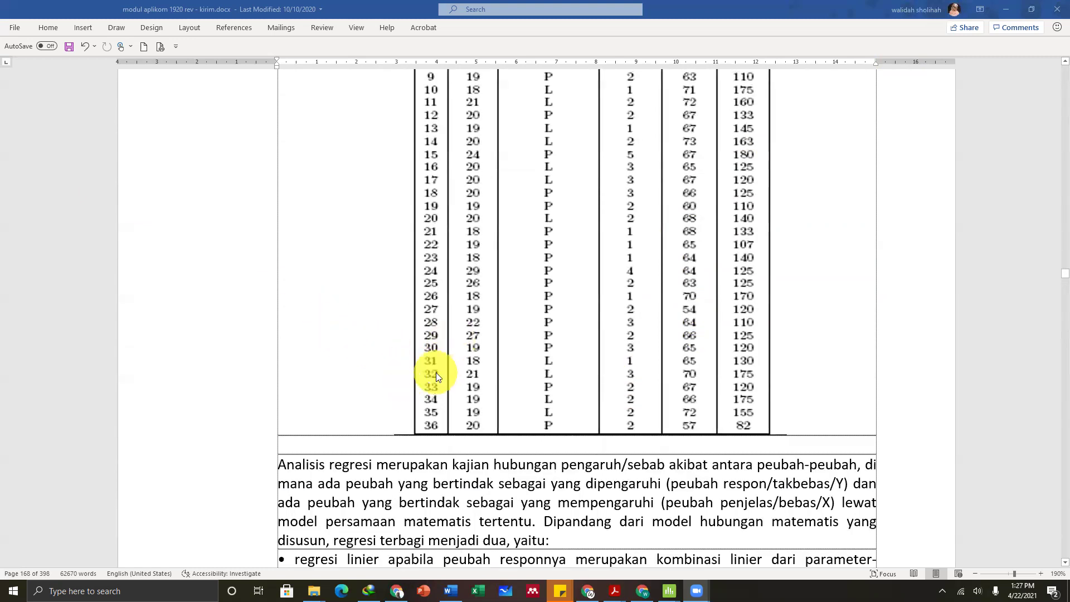
{"action": "scroll", "coordinate": [436, 374], "scroll_direction": "up", "scroll_amount": 2}
{"action": "scroll", "coordinate": [435, 373], "scroll_direction": "up", "scroll_amount": 2}
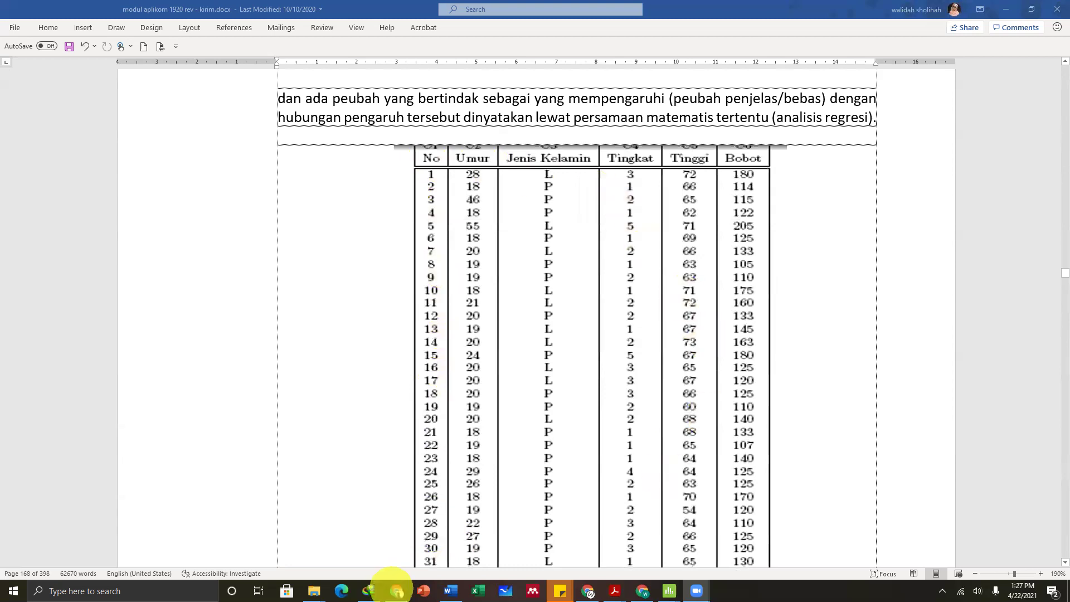
Review the module's definitions of regression types, highlighting the linear regression and simple regression bullet points
{"action": "scroll", "coordinate": [576, 279], "scroll_direction": "down", "scroll_amount": 5}
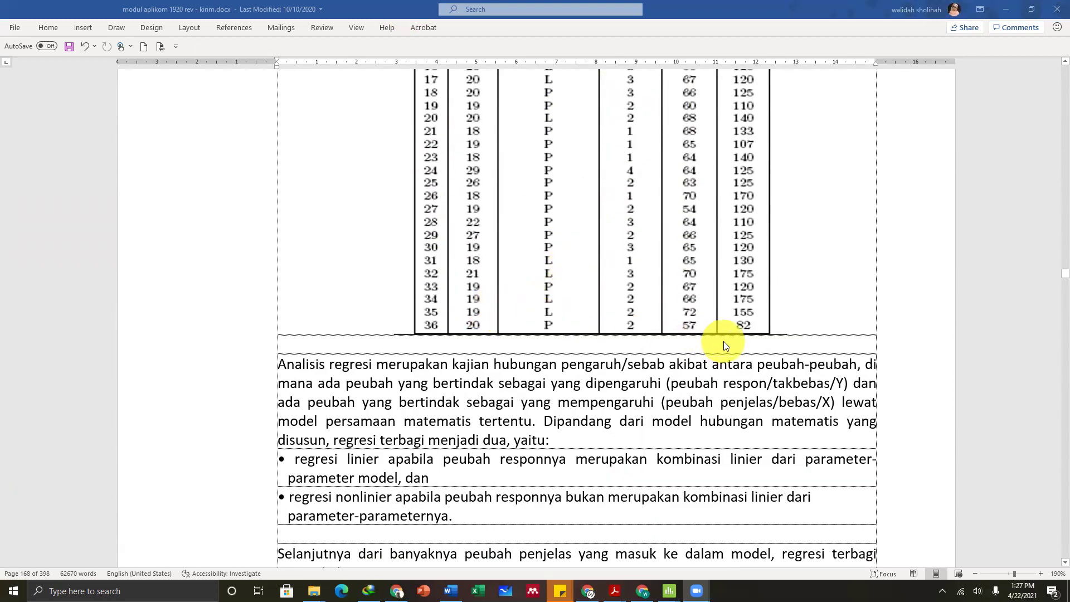
{"action": "scroll", "coordinate": [724, 341], "scroll_direction": "down", "scroll_amount": 1}
{"action": "scroll", "coordinate": [724, 342], "scroll_direction": "down", "scroll_amount": 1}
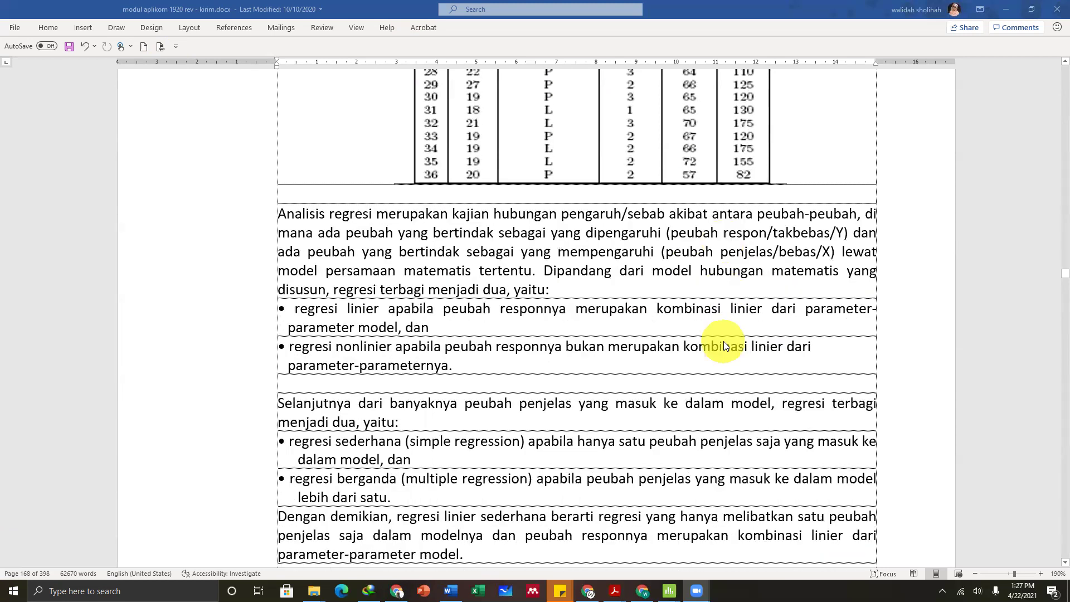
{"action": "scroll", "coordinate": [724, 346], "scroll_direction": "down", "scroll_amount": 1}
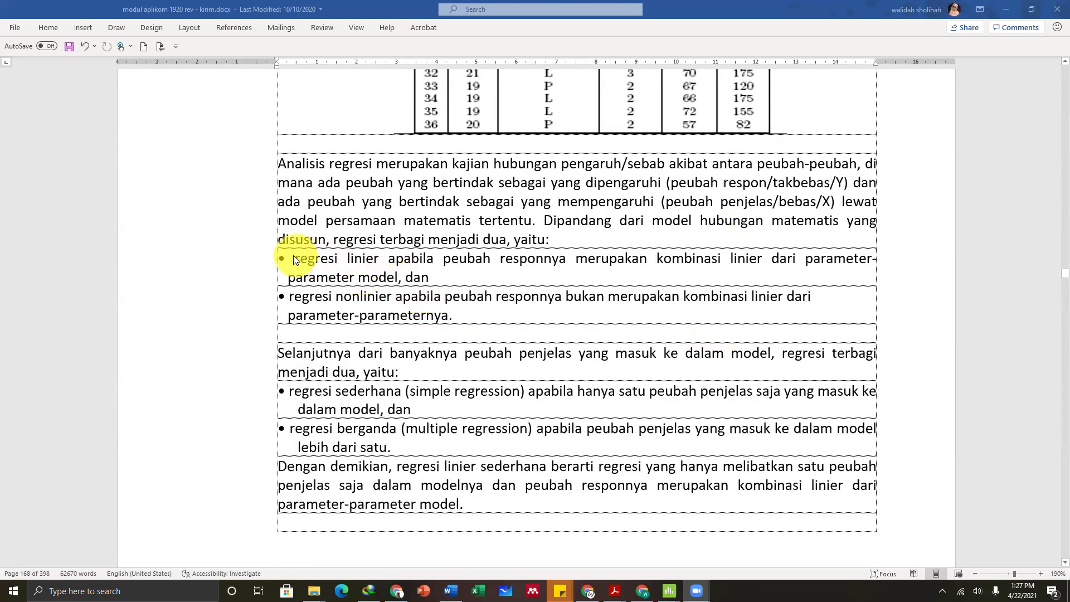
{"action": "left_click_drag", "start_coordinate": [293, 257], "coordinate": [427, 275]}
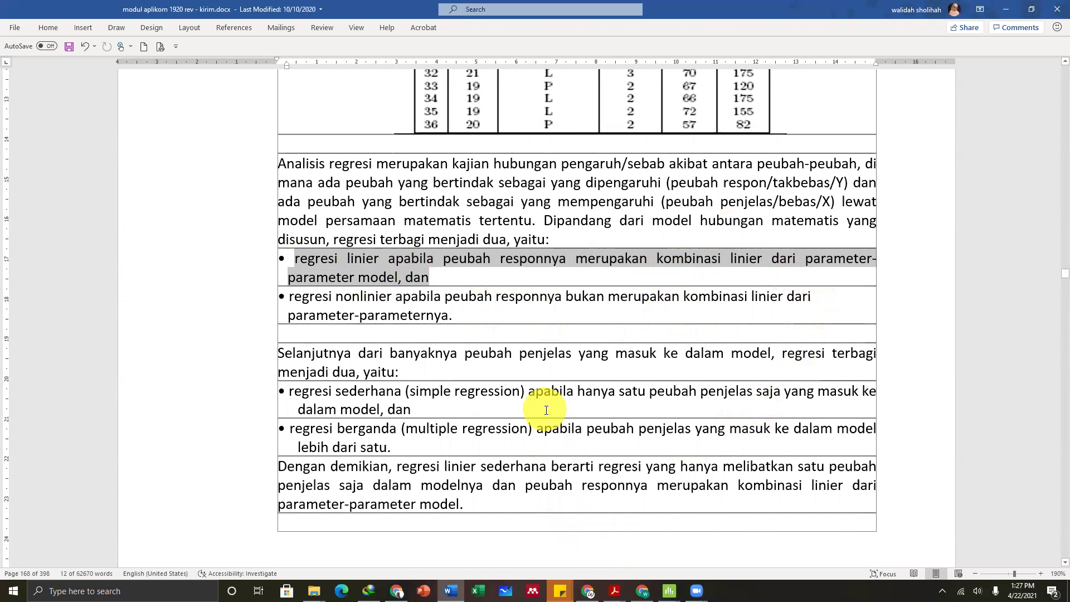
{"action": "left_click", "coordinate": [379, 390]}
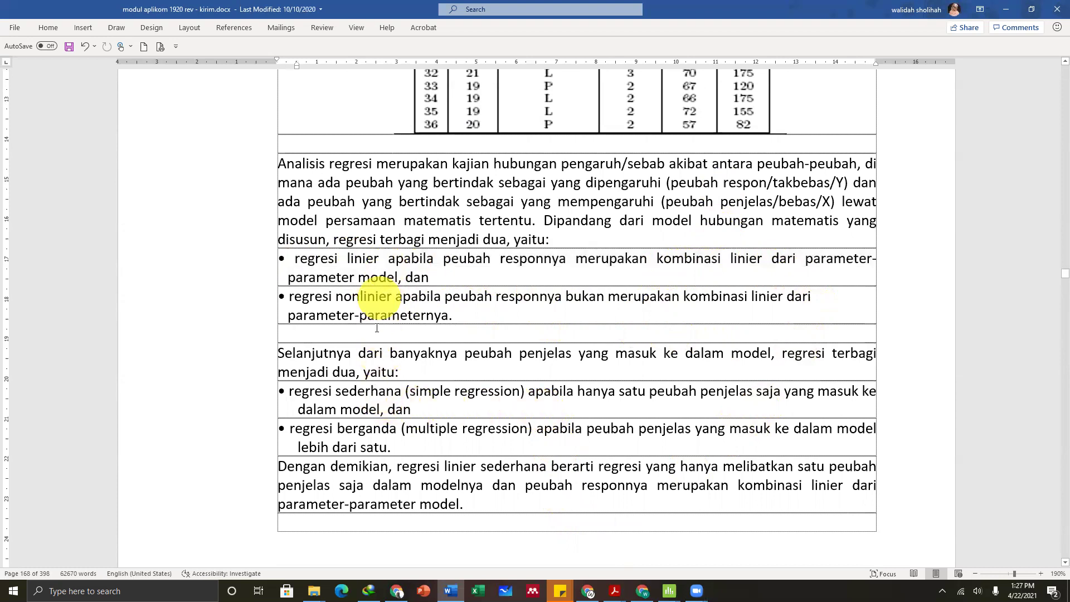
{"action": "left_click_drag", "start_coordinate": [290, 391], "coordinate": [418, 409]}
Examine the module's instructions and example dialogs for the Fitted Line Plot and its options
{"action": "scroll", "coordinate": [418, 409], "scroll_direction": "down", "scroll_amount": 5}
{"action": "scroll", "coordinate": [418, 409], "scroll_direction": "down", "scroll_amount": 5}
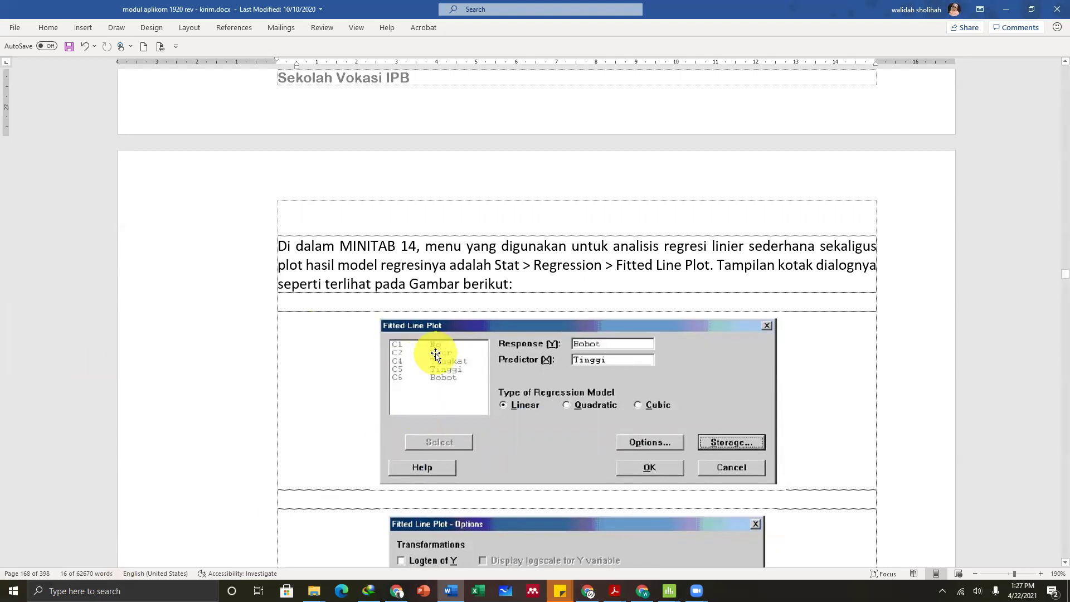
{"action": "scroll", "coordinate": [438, 354], "scroll_direction": "down", "scroll_amount": 1}
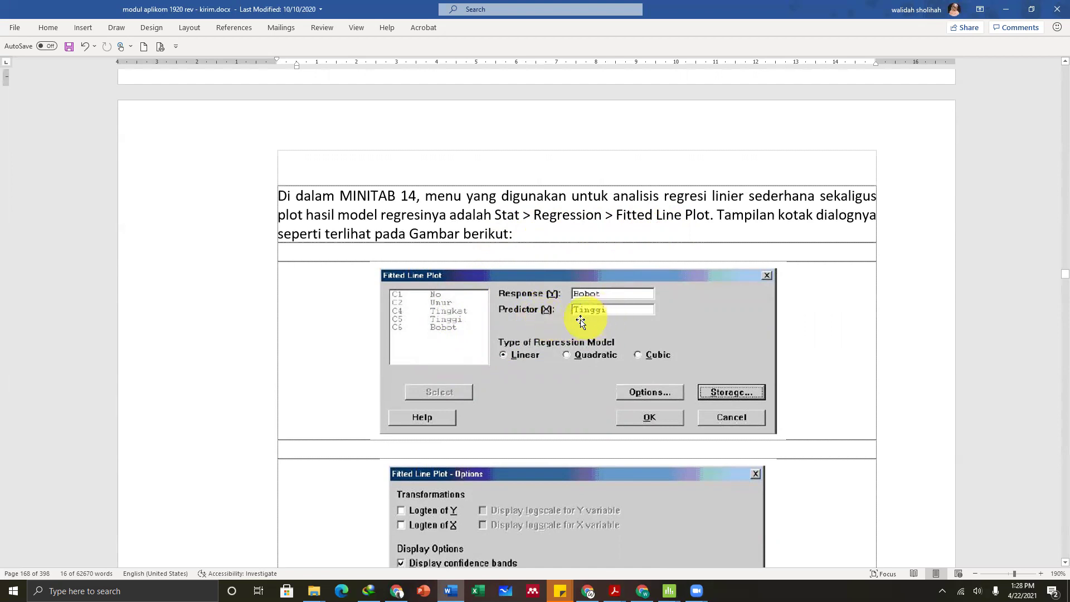
{"action": "scroll", "coordinate": [570, 325], "scroll_direction": "down", "scroll_amount": 3}
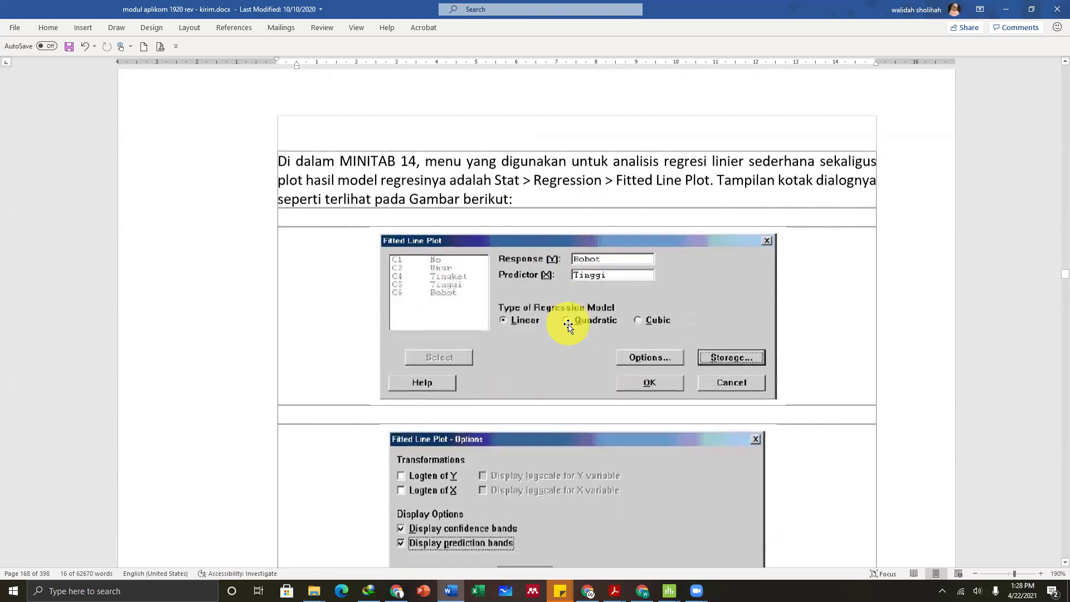
{"action": "scroll", "coordinate": [568, 325], "scroll_direction": "down", "scroll_amount": 2}
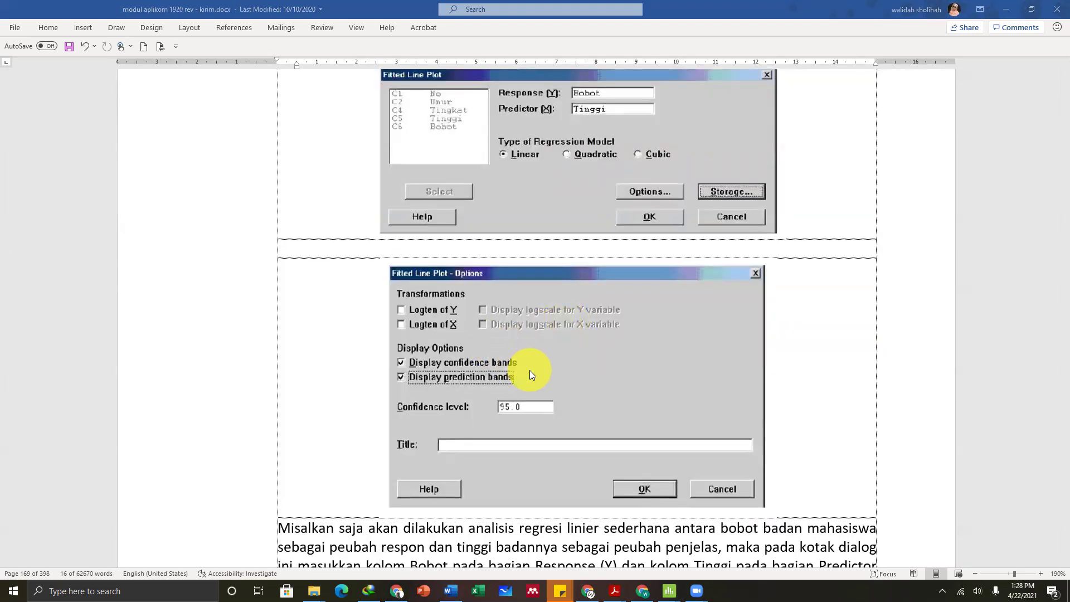
Switch to the Minitab project latihan2.mpx and look through the rows of the karakteristik_mhs.mwx worksheet
{"action": "key", "text": "alt+Tab"}
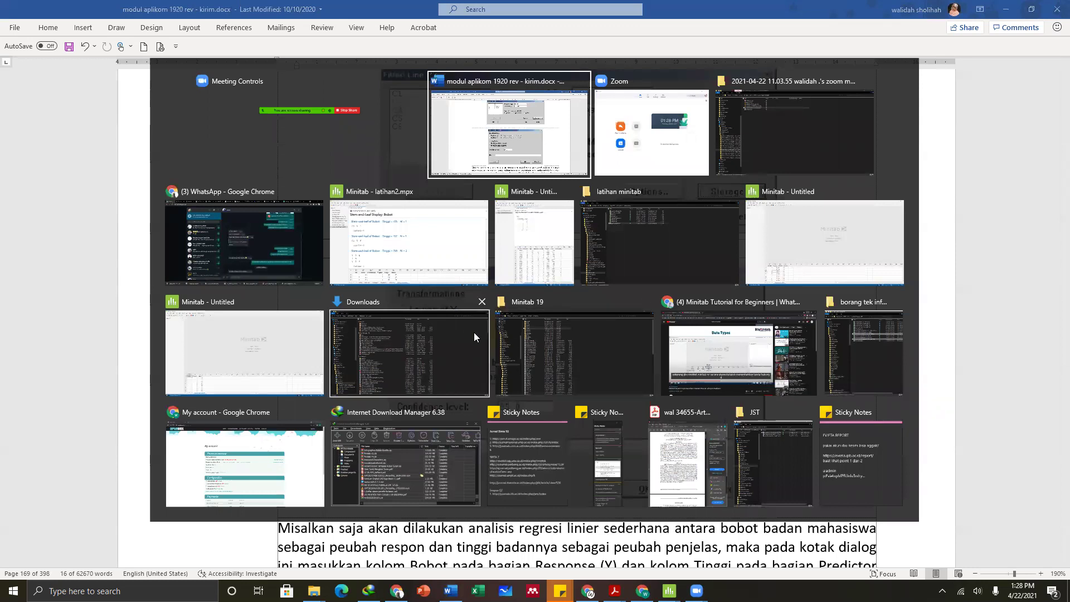
{"action": "left_click", "coordinate": [435, 249]}
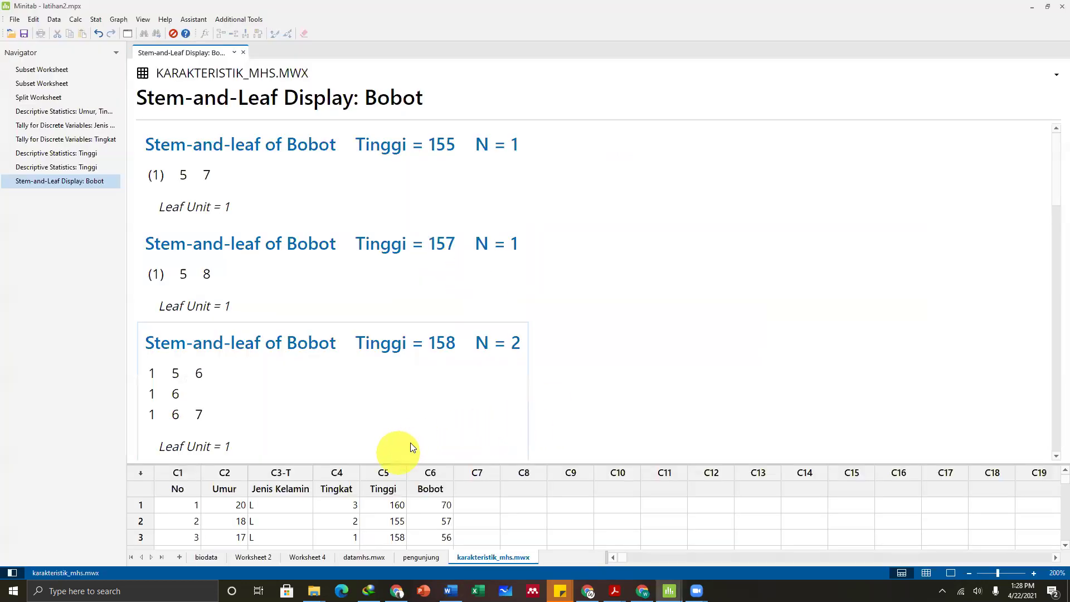
{"action": "scroll", "coordinate": [366, 504], "scroll_direction": "down", "scroll_amount": 1}
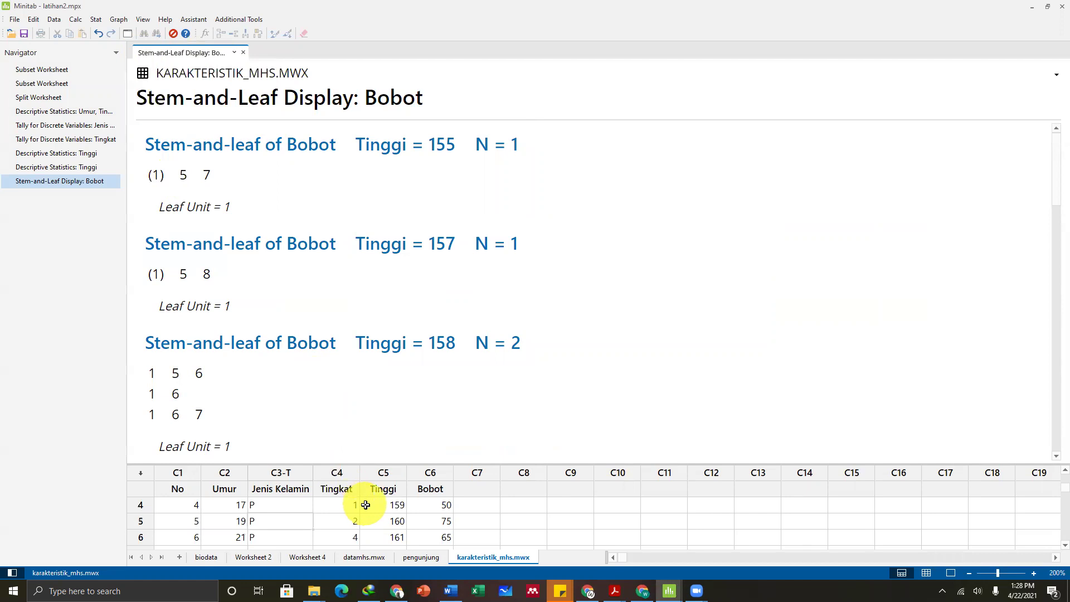
{"action": "scroll", "coordinate": [365, 504], "scroll_direction": "down", "scroll_amount": 6}
{"action": "scroll", "coordinate": [366, 510], "scroll_direction": "up", "scroll_amount": 5}
{"action": "scroll", "coordinate": [366, 515], "scroll_direction": "up", "scroll_amount": 2}
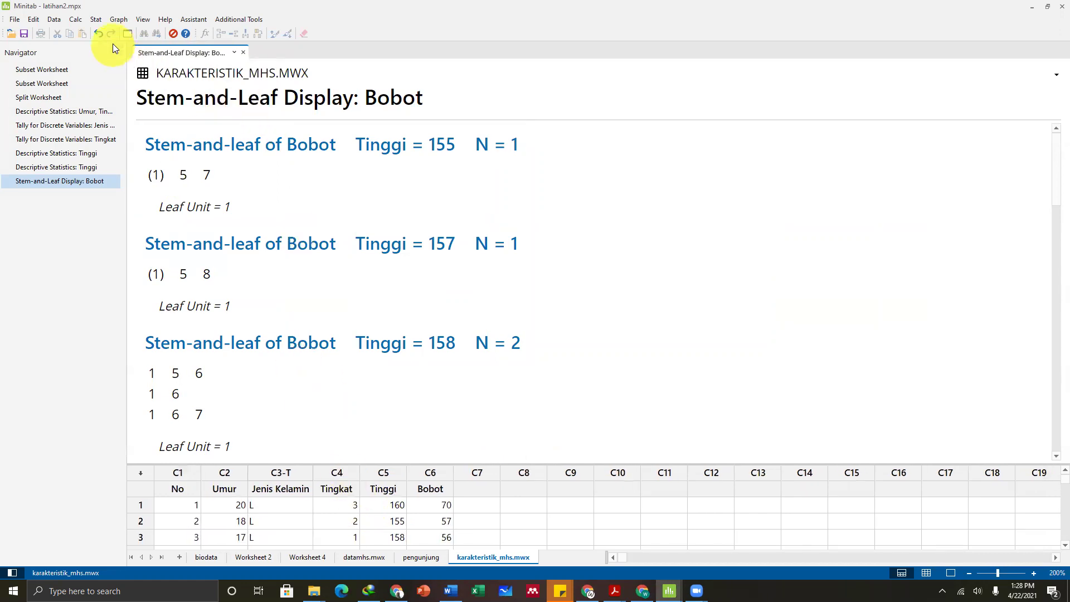
Set up a linear Fitted Line Plot with Bobot as the response and Tinggi as the predictor, following the module's example
{"action": "left_click", "coordinate": [98, 20]}
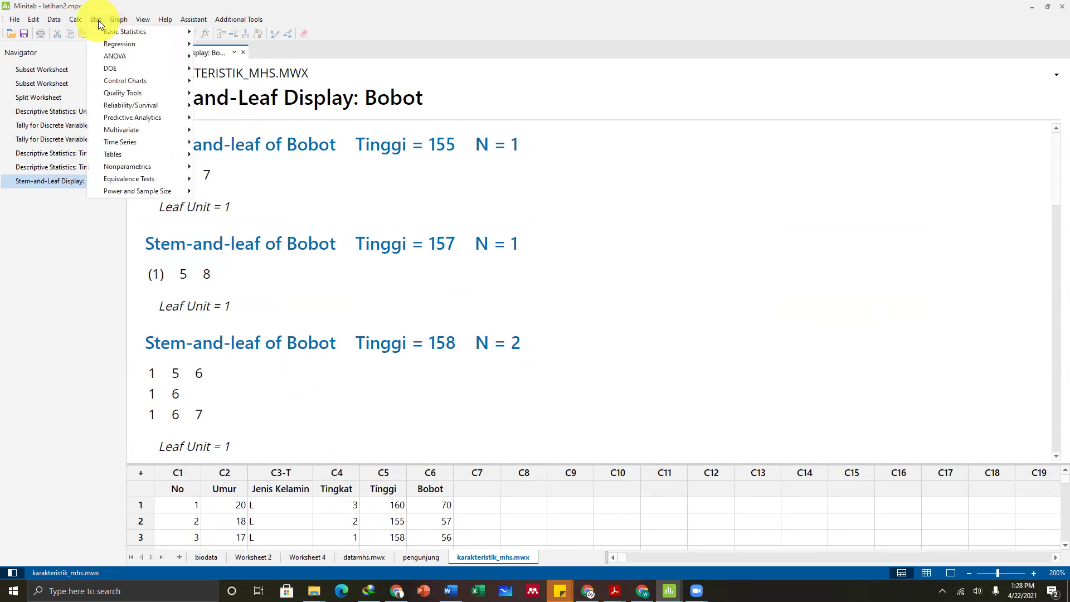
{"action": "mouse_move", "coordinate": [114, 43]}
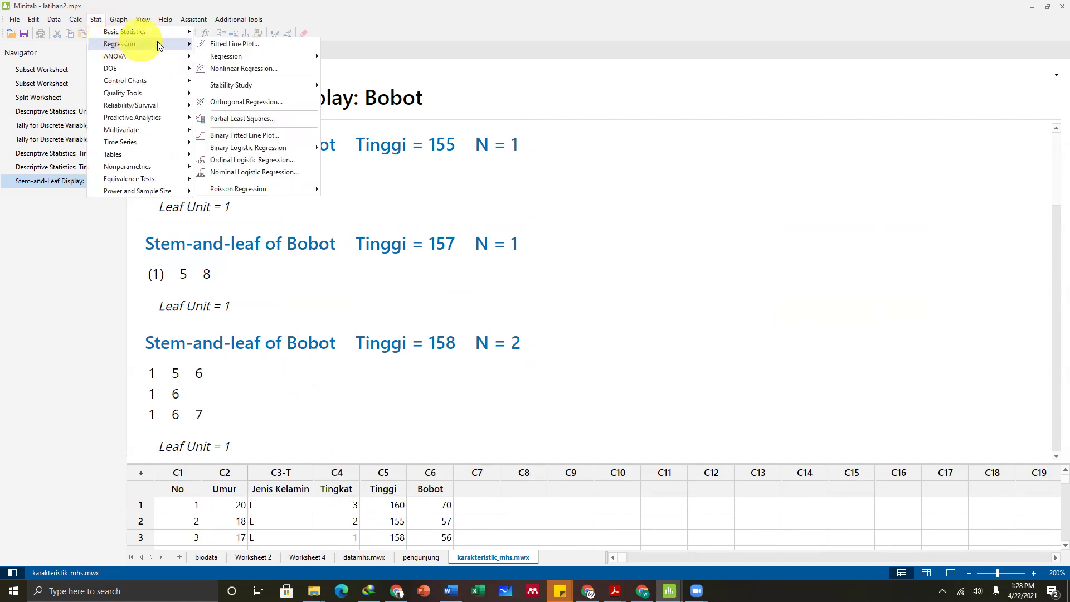
{"action": "left_click", "coordinate": [221, 44]}
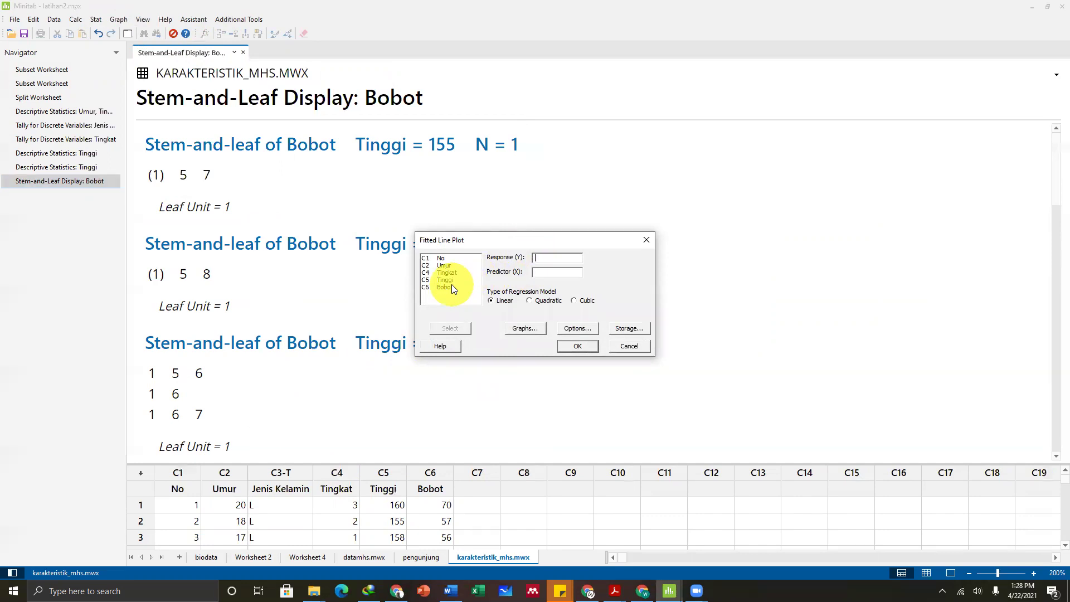
{"action": "key", "text": "alt+Tab"}
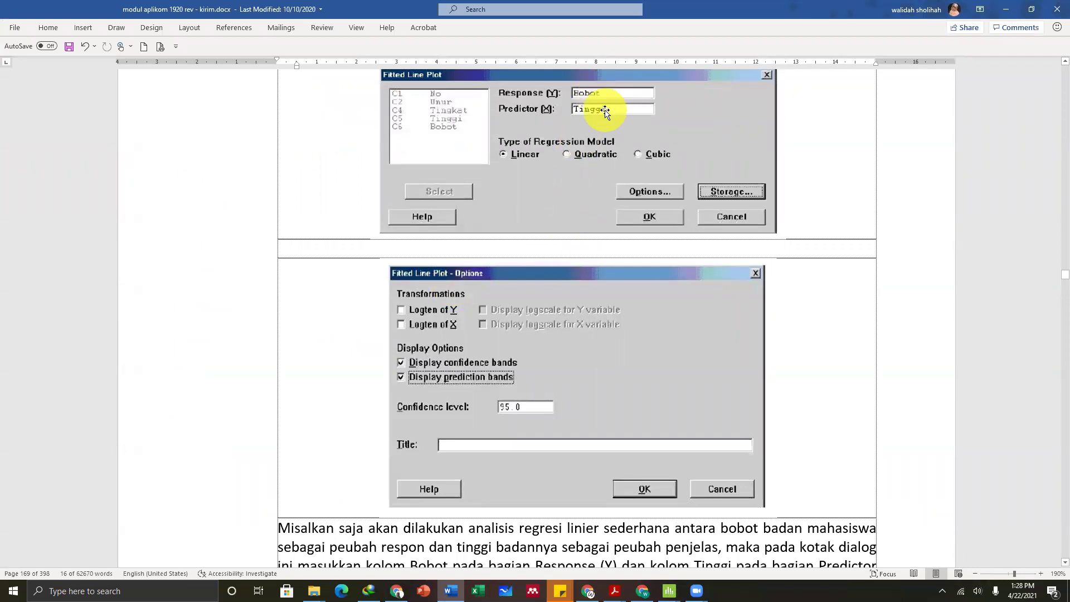
{"action": "key", "text": "alt+Tab"}
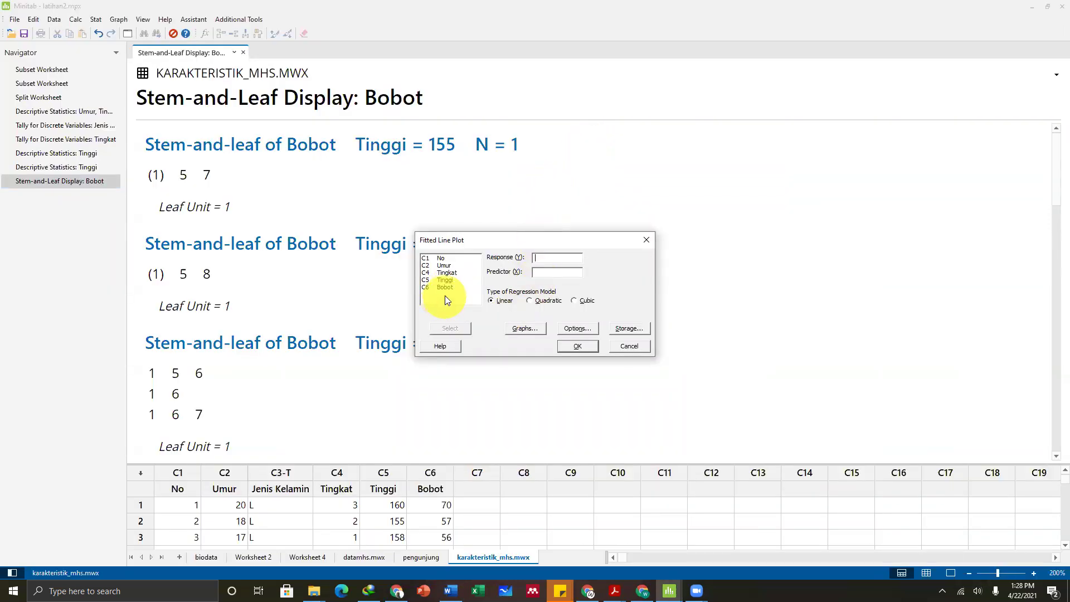
{"action": "left_click", "coordinate": [448, 287]}
{"action": "left_click", "coordinate": [450, 328]}
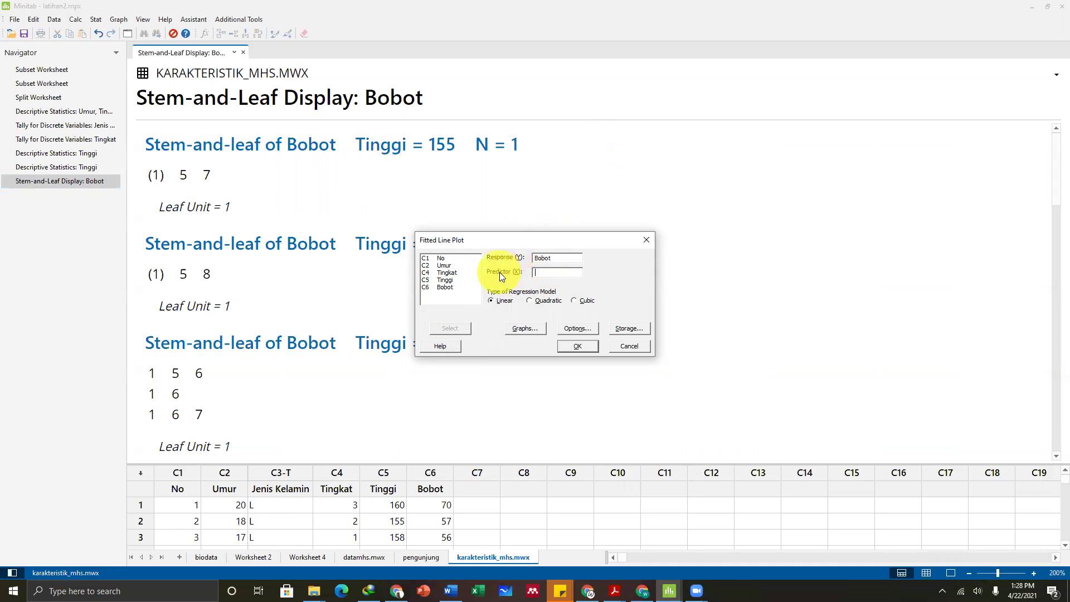
{"action": "left_click", "coordinate": [444, 281]}
{"action": "left_click", "coordinate": [450, 327]}
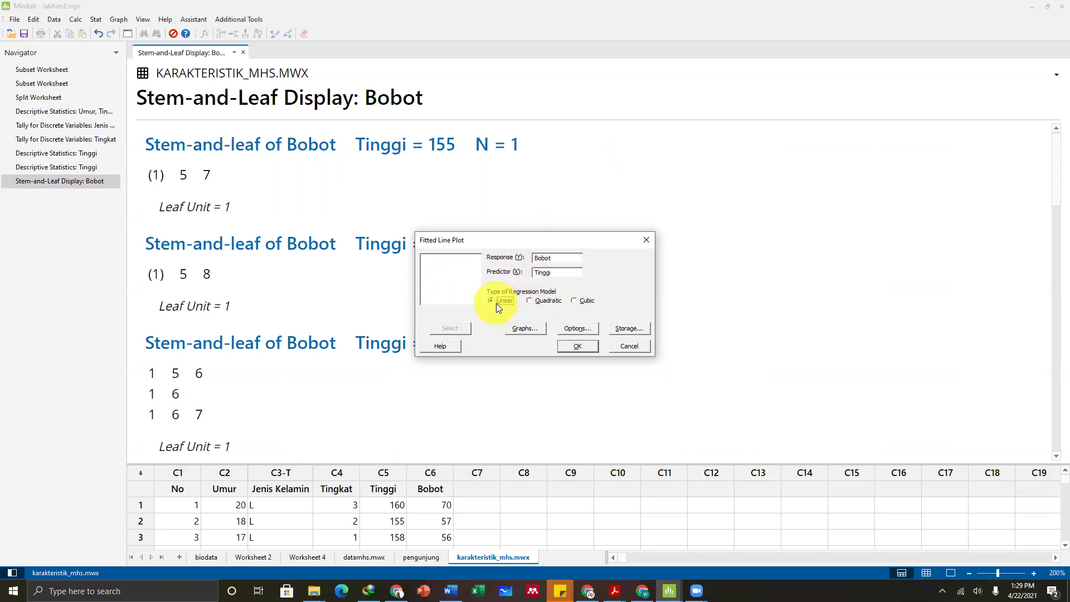
Check the fitted line plot's residual graph settings and compare its display options with the module's example dialog
{"action": "left_click", "coordinate": [525, 328]}
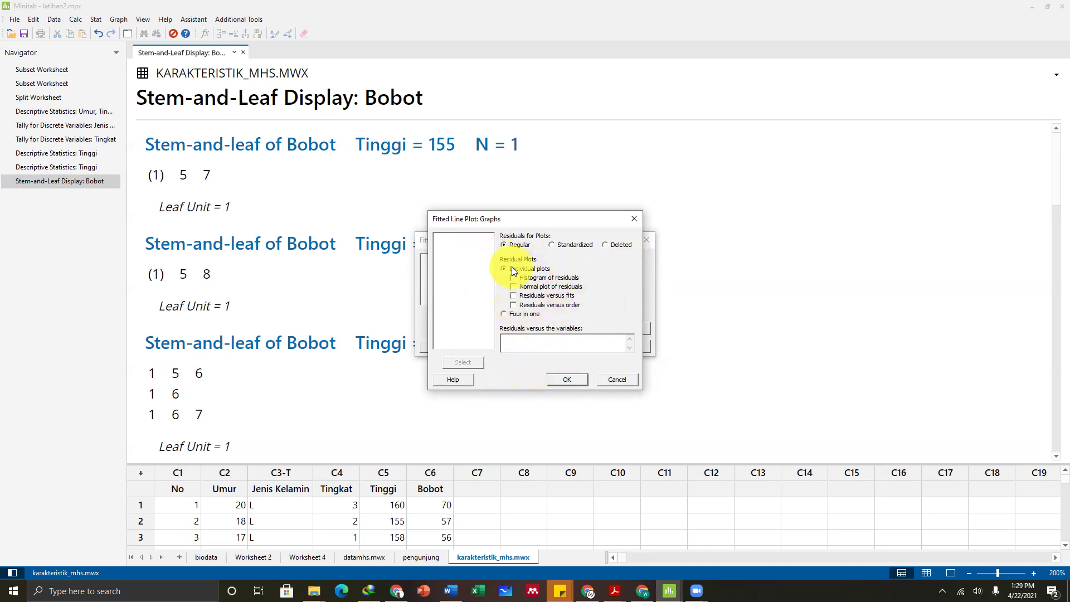
{"action": "left_click", "coordinate": [567, 379]}
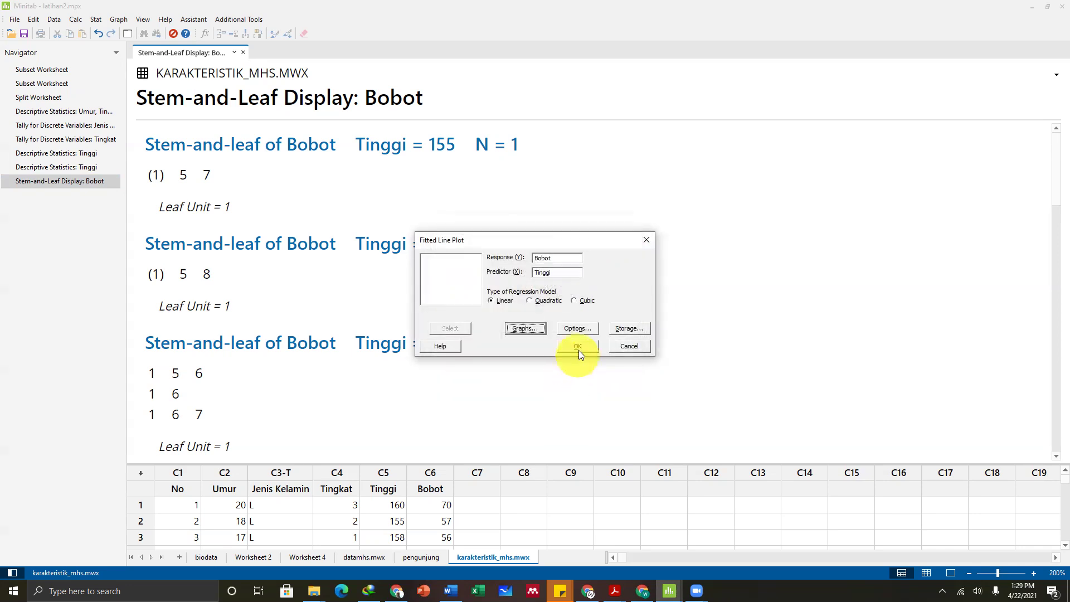
{"action": "left_click", "coordinate": [578, 328]}
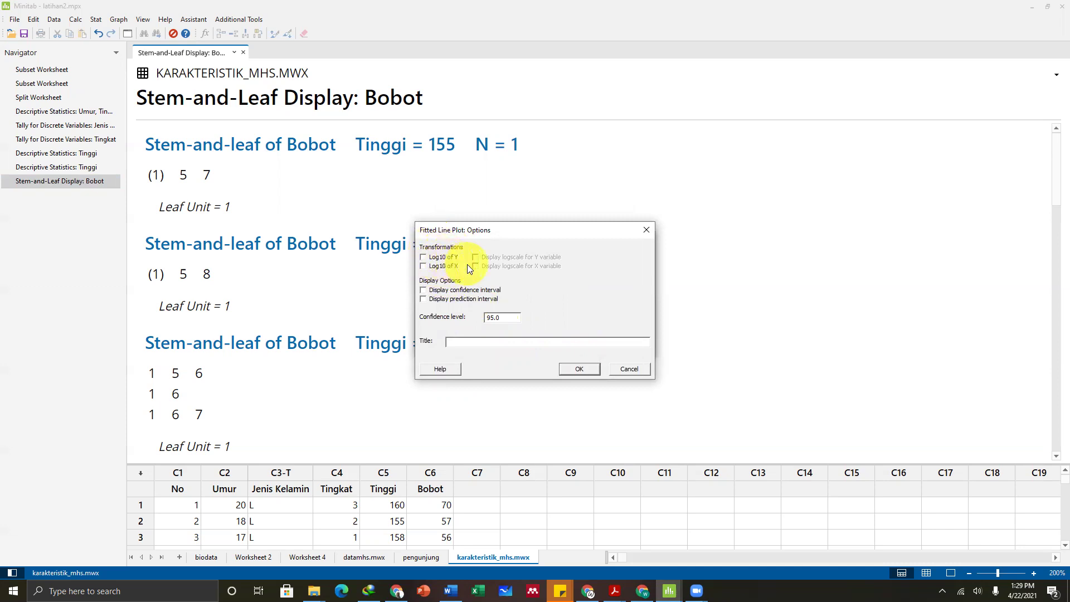
{"action": "key", "text": "alt+Tab"}
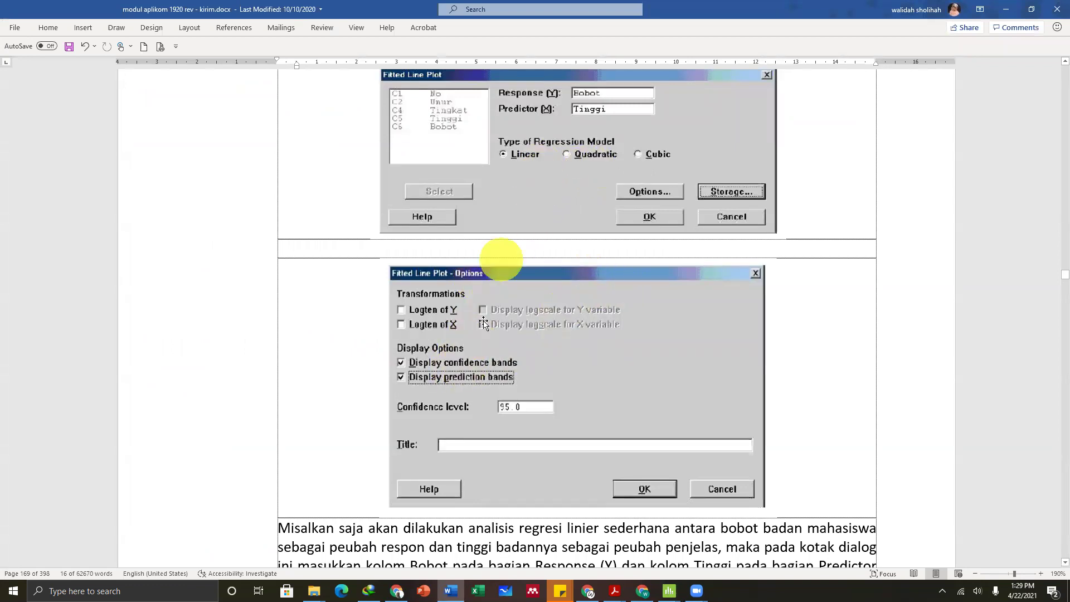
{"action": "key", "text": "alt+Tab"}
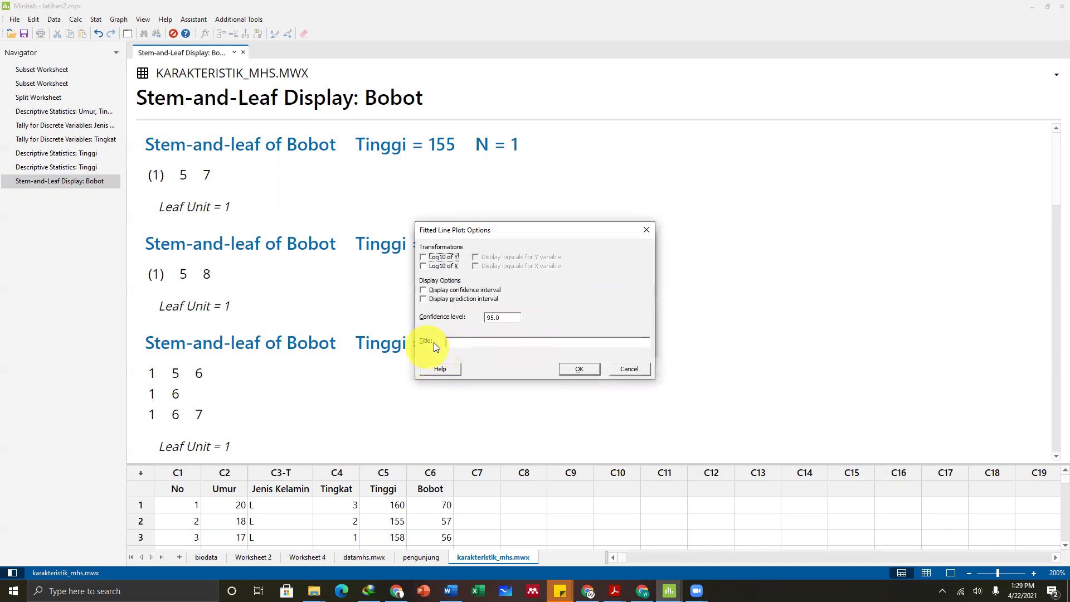
{"action": "key", "text": "alt+Tab"}
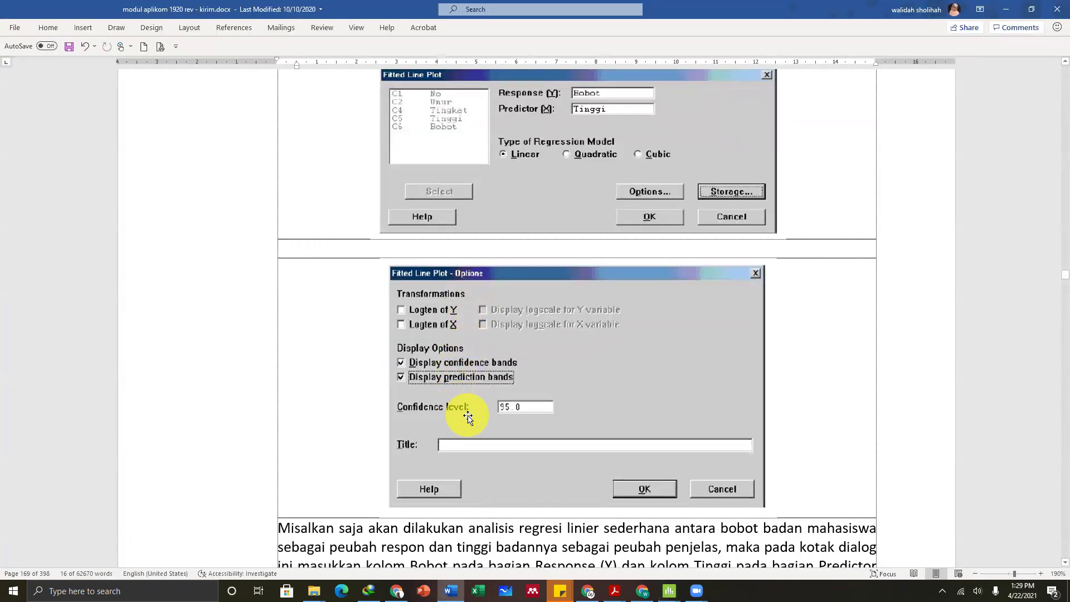
{"action": "key", "text": "alt+Tab"}
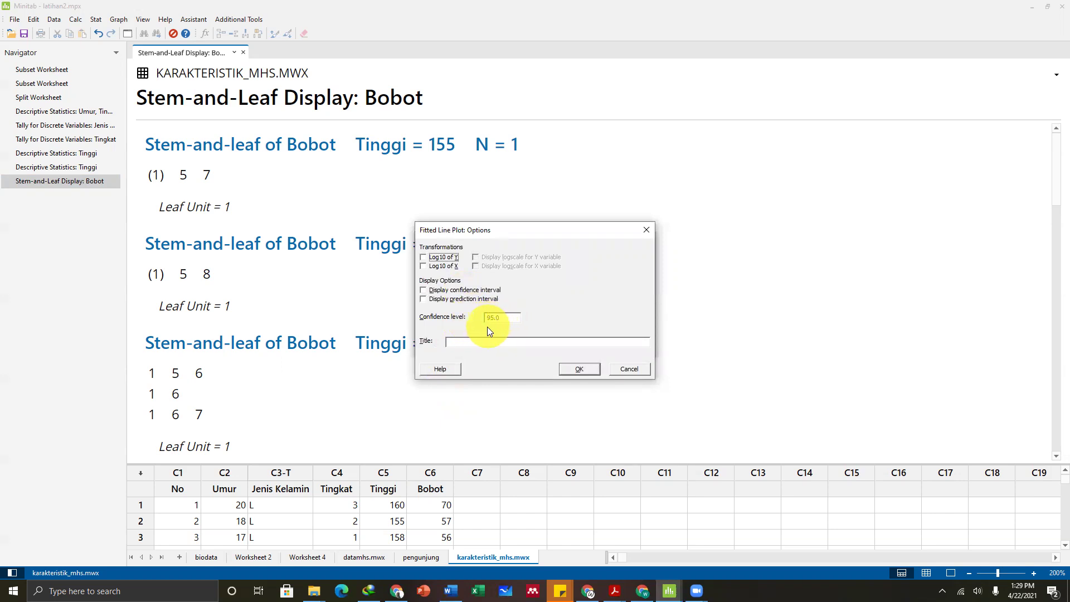
Turn on the confidence interval and prediction interval display and title the plot "Regresi linear"
{"action": "left_click", "coordinate": [463, 290]}
{"action": "left_click", "coordinate": [423, 300]}
{"action": "left_click", "coordinate": [539, 340]}
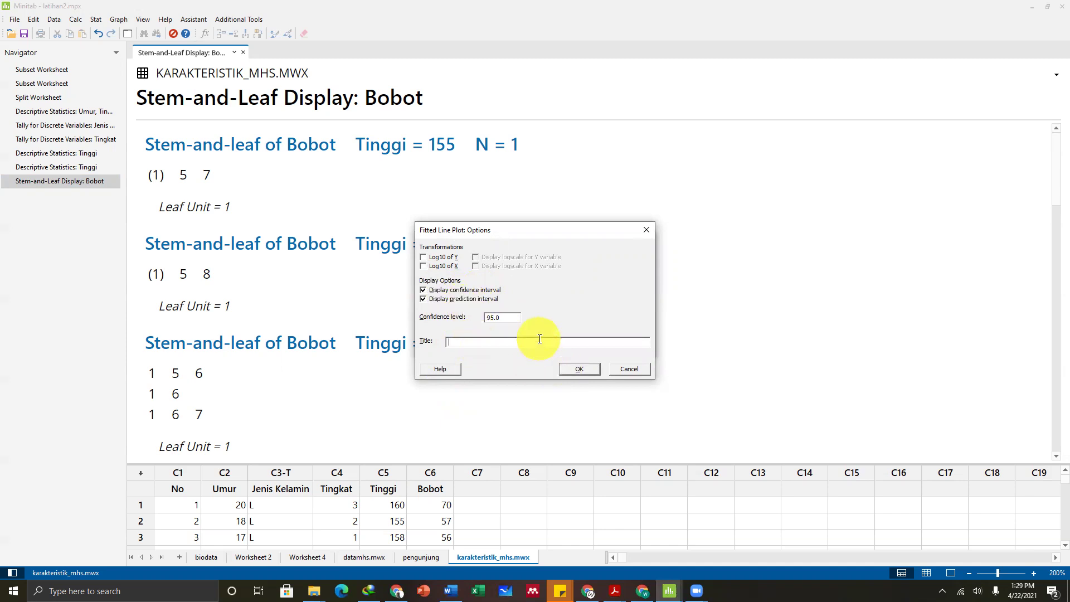
{"action": "type", "text": "Regresi linear"}
{"action": "left_click", "coordinate": [579, 369]}
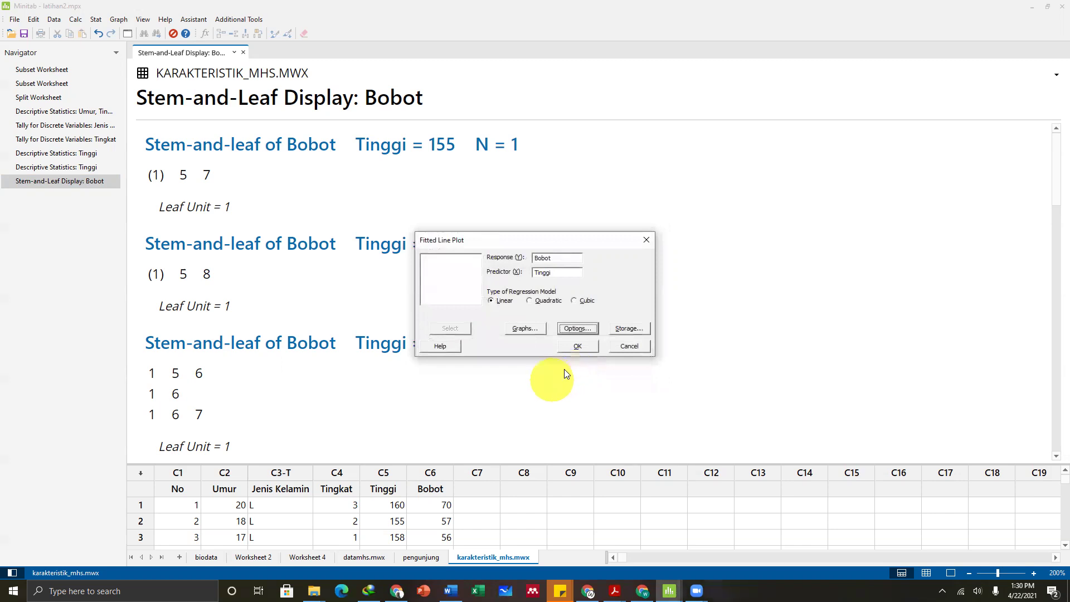
Leave all storage statistics unselected and generate the fitted line plot of Bobot versus Tinggi
{"action": "left_click", "coordinate": [623, 331]}
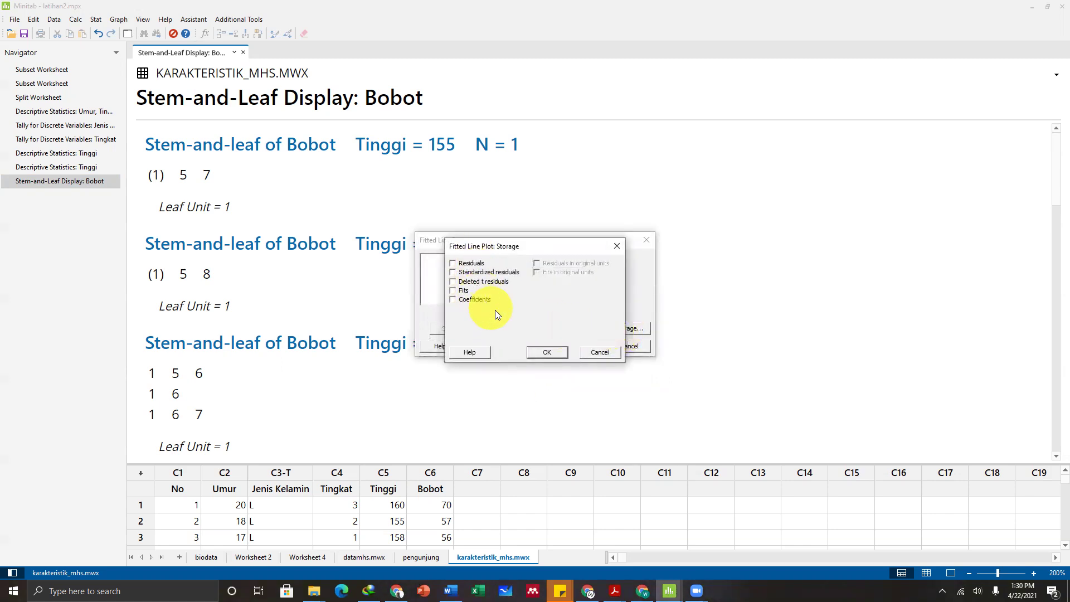
{"action": "left_click", "coordinate": [559, 353]}
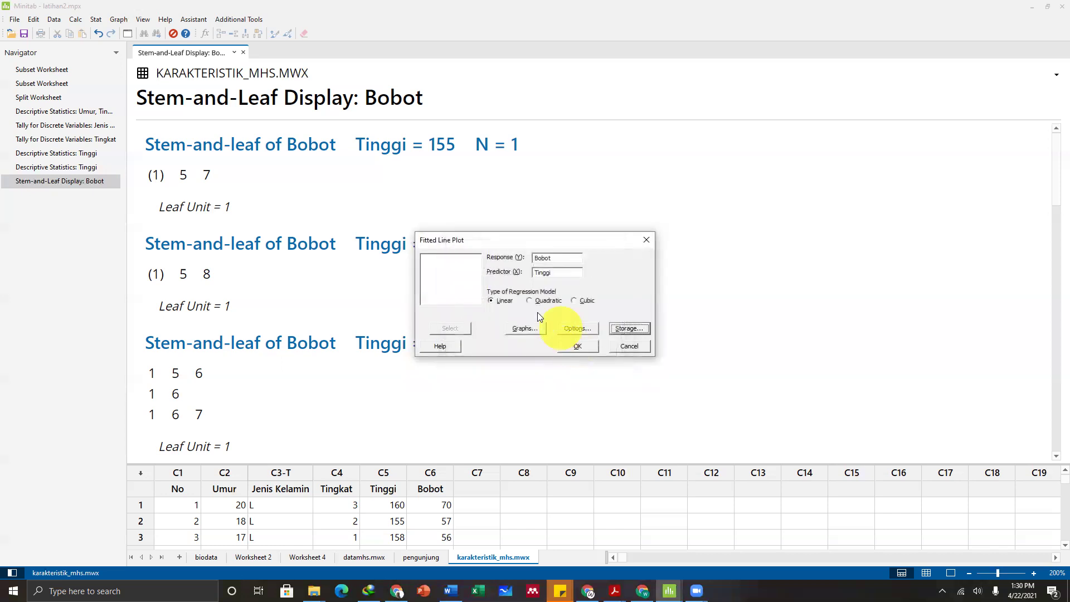
{"action": "left_click", "coordinate": [585, 349]}
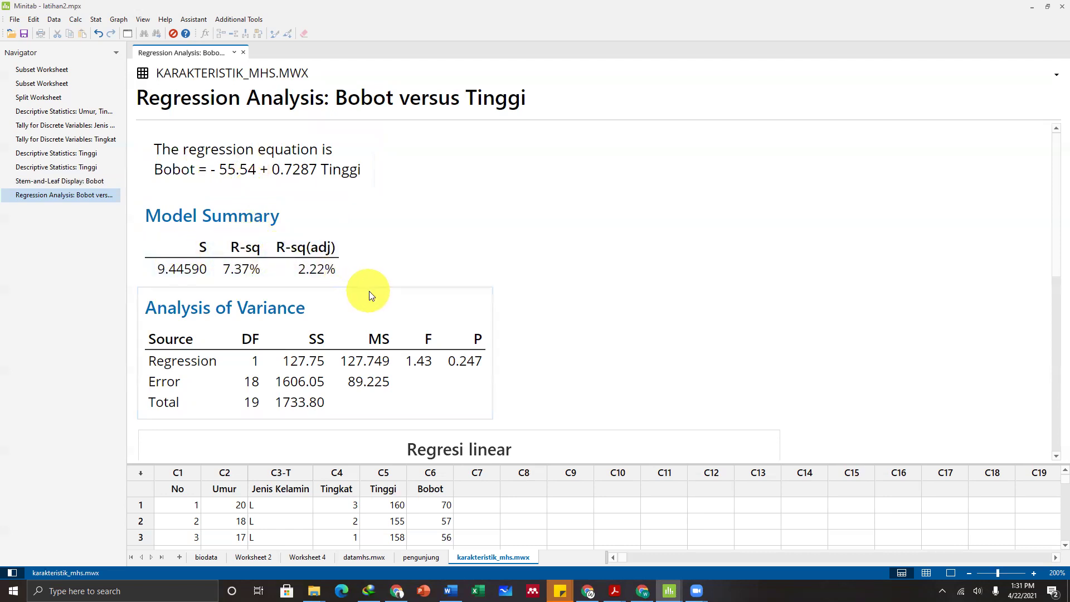
Examine the regression equation, model summary, analysis of variance table and fitted line plot in the output
{"action": "scroll", "coordinate": [369, 291], "scroll_direction": "down", "scroll_amount": 1}
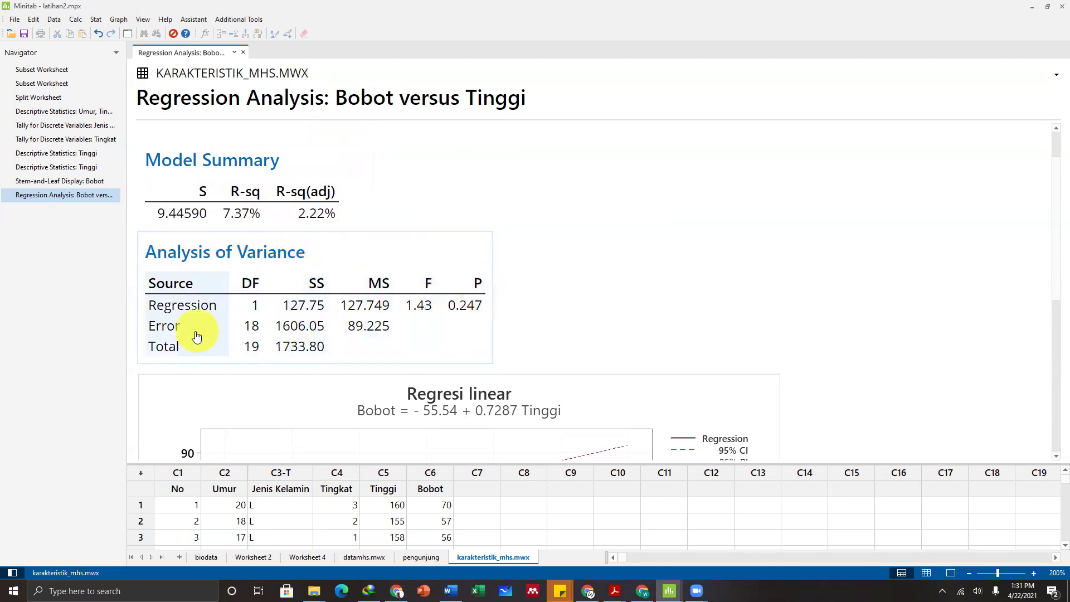
{"action": "scroll", "coordinate": [195, 334], "scroll_direction": "down", "scroll_amount": 1}
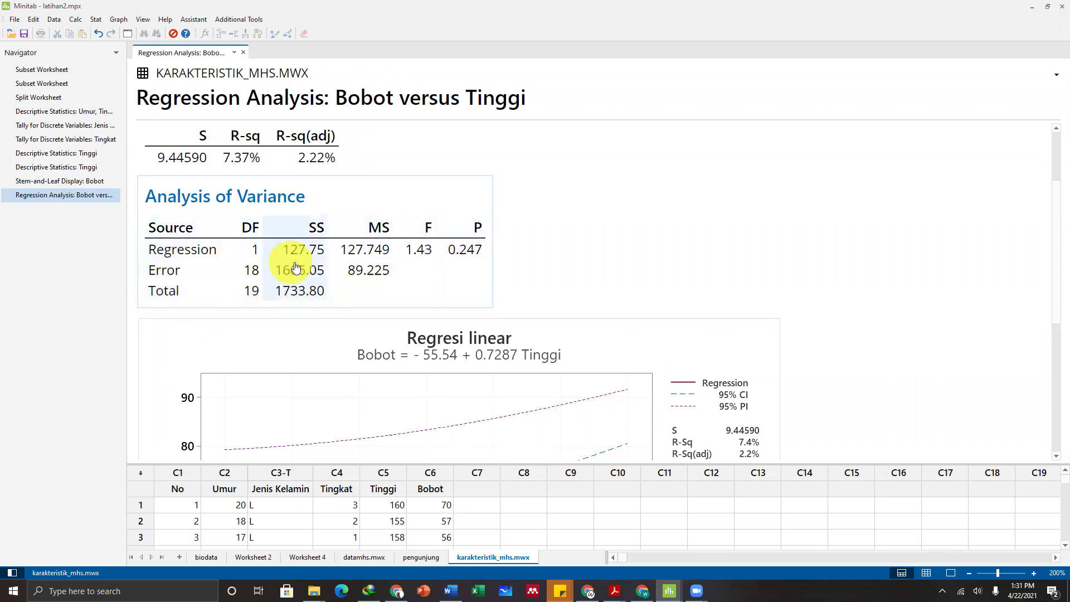
{"action": "scroll", "coordinate": [290, 262], "scroll_direction": "up", "scroll_amount": 2}
{"action": "scroll", "coordinate": [360, 273], "scroll_direction": "down", "scroll_amount": 5}
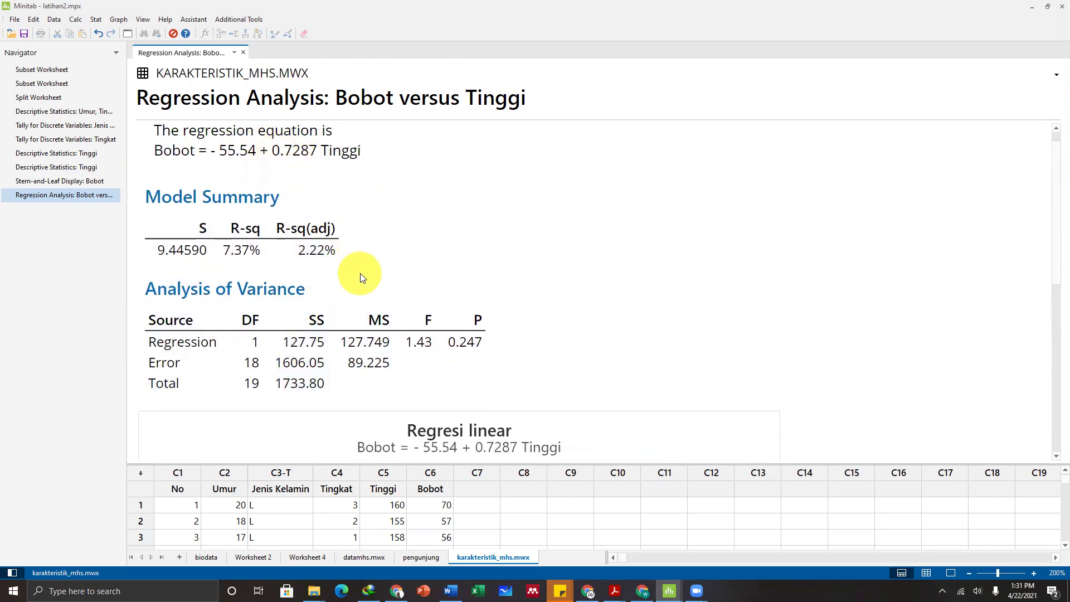
{"action": "scroll", "coordinate": [365, 278], "scroll_direction": "down", "scroll_amount": 1}
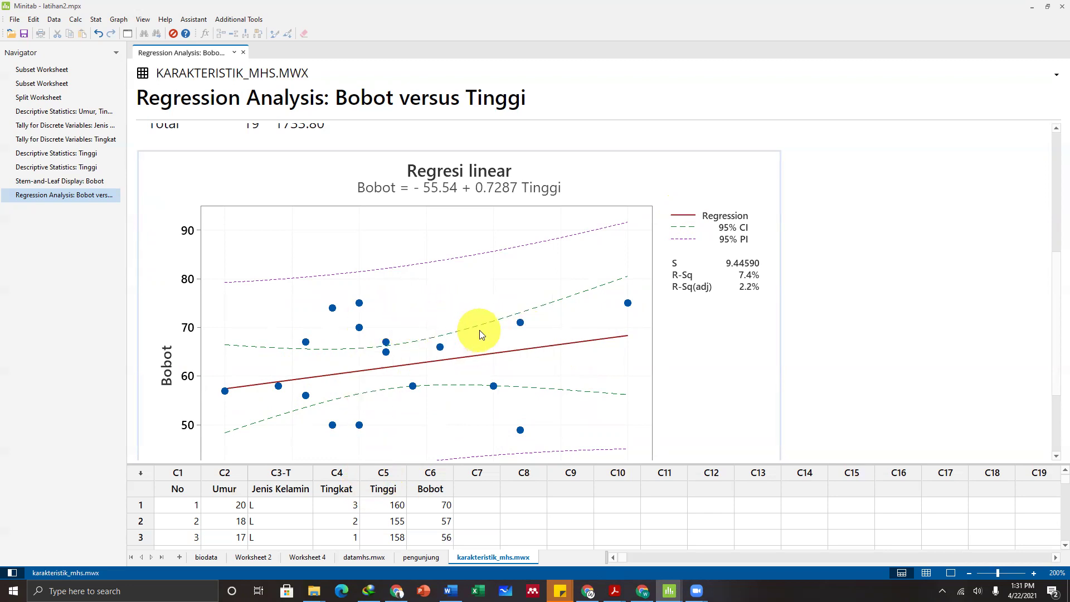
{"action": "scroll", "coordinate": [480, 330], "scroll_direction": "down", "scroll_amount": 5}
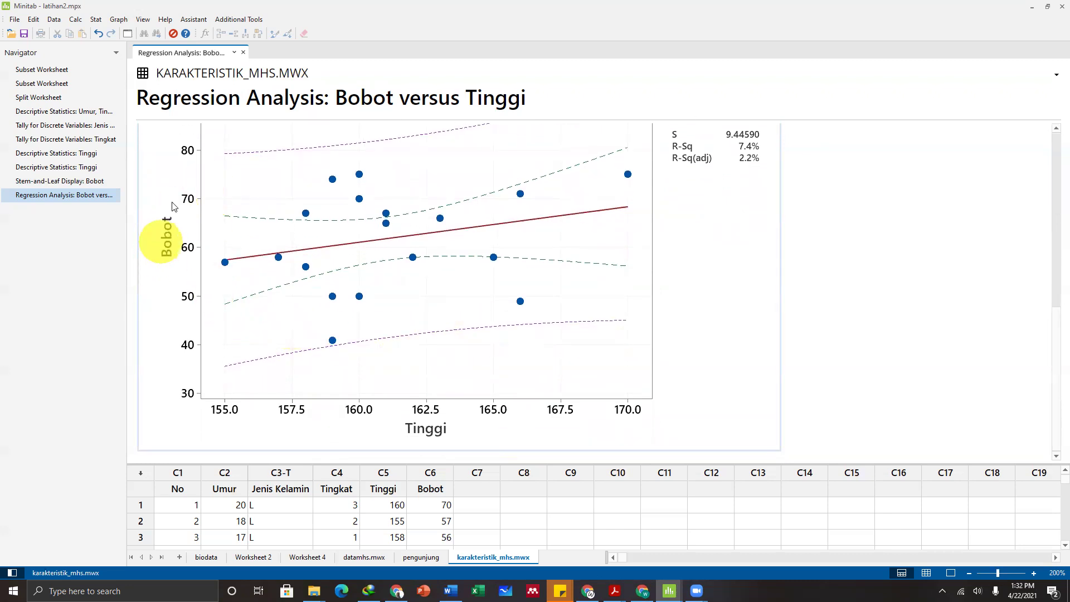
{"action": "scroll", "coordinate": [425, 324], "scroll_direction": "up", "scroll_amount": 10}
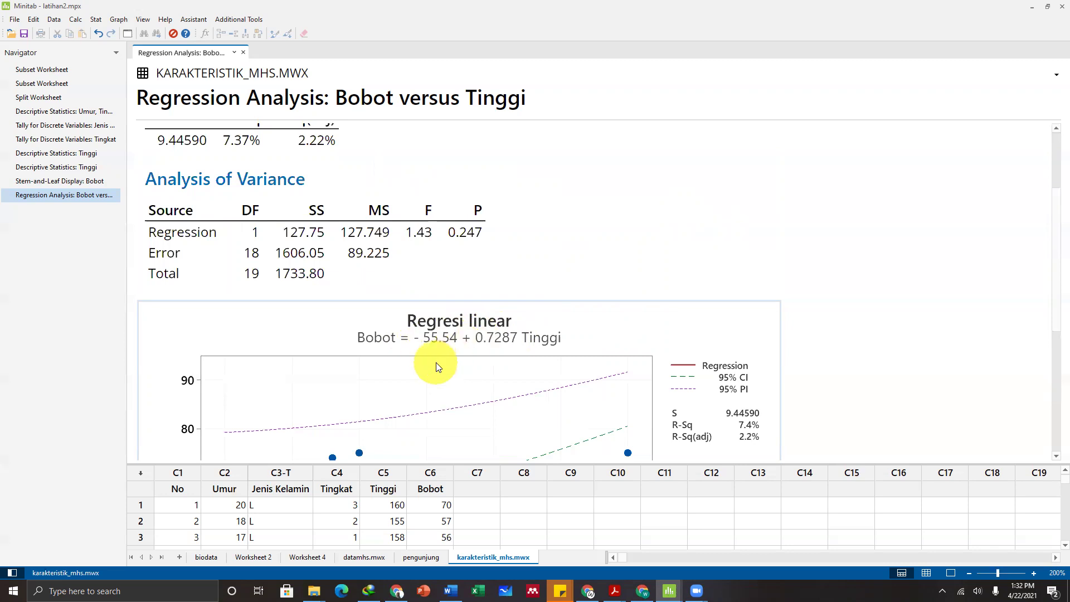
{"action": "scroll", "coordinate": [436, 362], "scroll_direction": "down", "scroll_amount": 10}
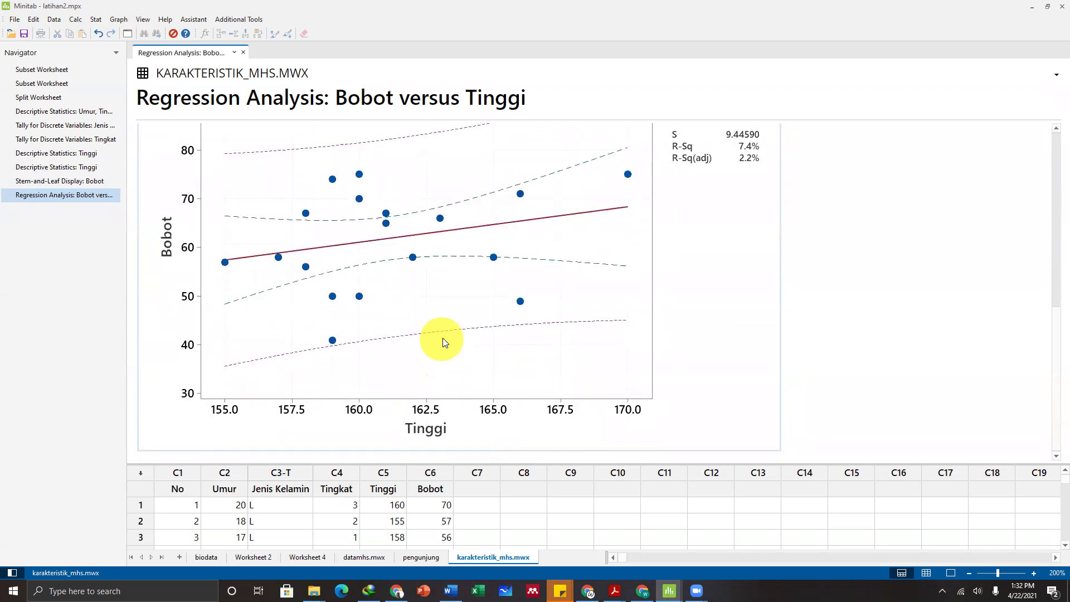
{"action": "scroll", "coordinate": [443, 338], "scroll_direction": "up", "scroll_amount": 4}
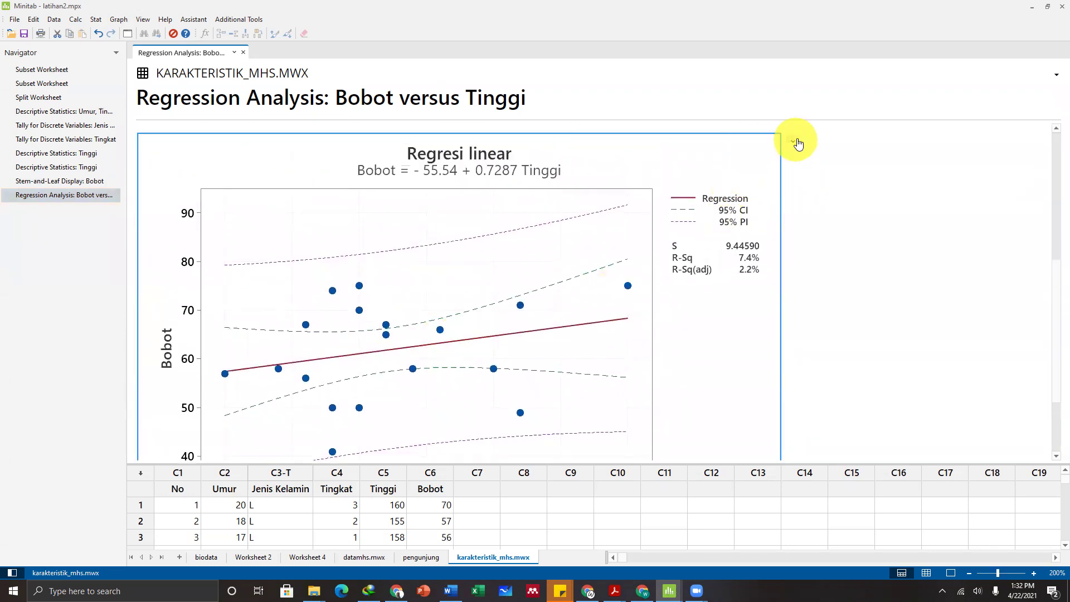
Open the fitted line plot in the graph editor to view its editing tools, and close it without changes
{"action": "left_click", "coordinate": [793, 141]}
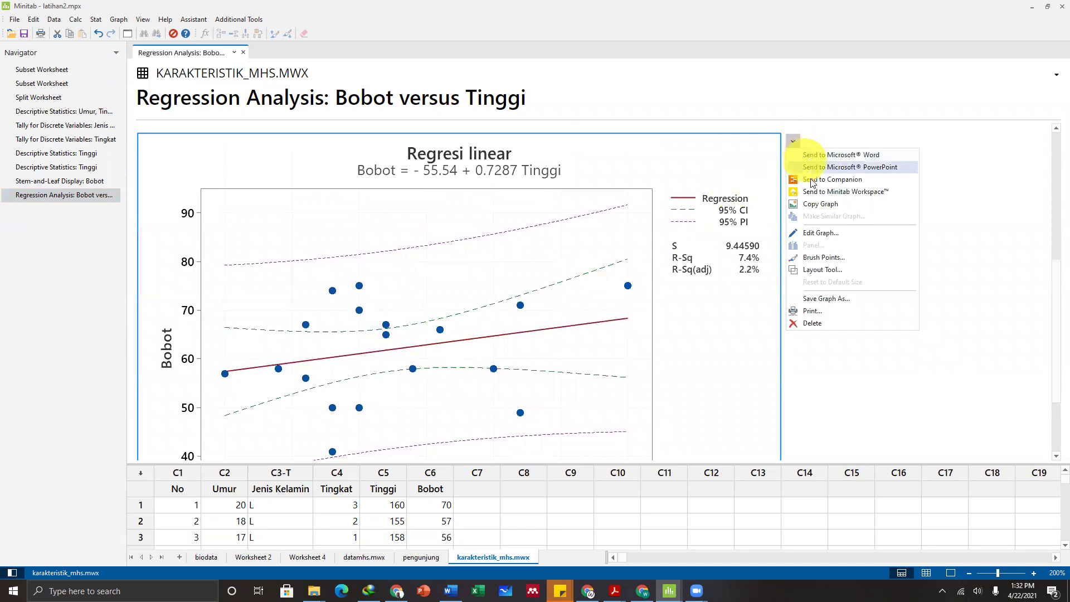
{"action": "left_click", "coordinate": [820, 234]}
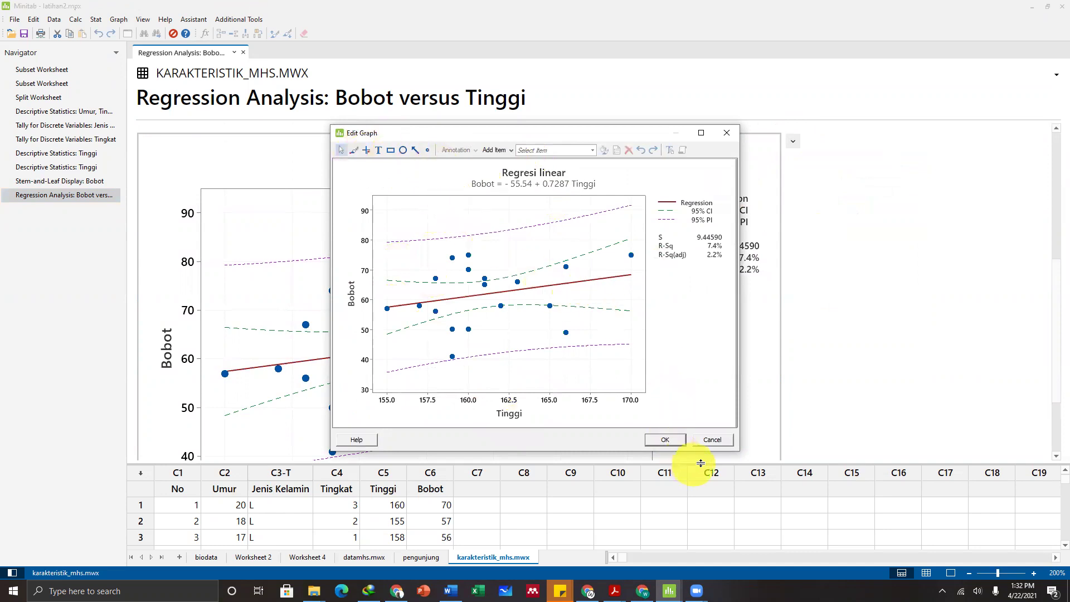
{"action": "left_click", "coordinate": [712, 440]}
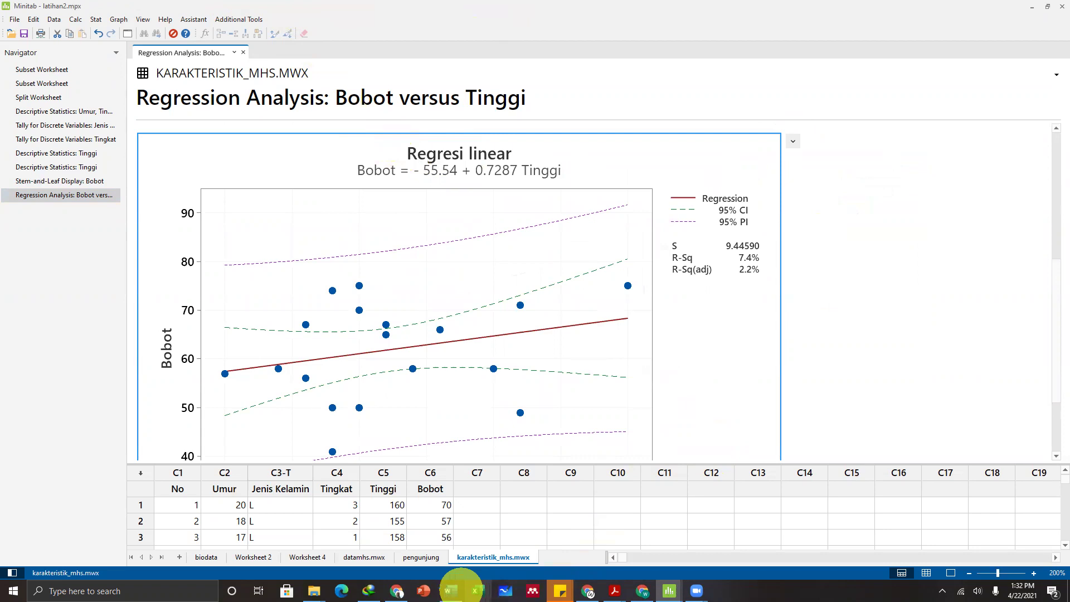
Switch to the module in Word and review its explanation of the regression output, the regression plot and the Latihan exercise
{"action": "left_click", "coordinate": [451, 591]}
{"action": "scroll", "coordinate": [507, 328], "scroll_direction": "down", "scroll_amount": 5}
{"action": "scroll", "coordinate": [508, 328], "scroll_direction": "down", "scroll_amount": 10}
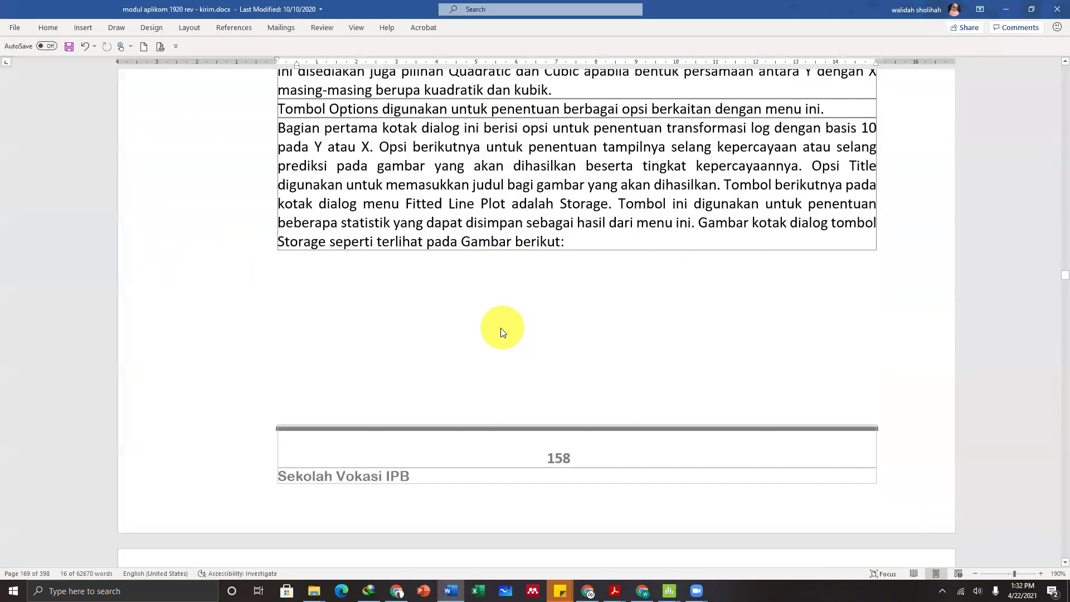
{"action": "scroll", "coordinate": [501, 329], "scroll_direction": "down", "scroll_amount": 2}
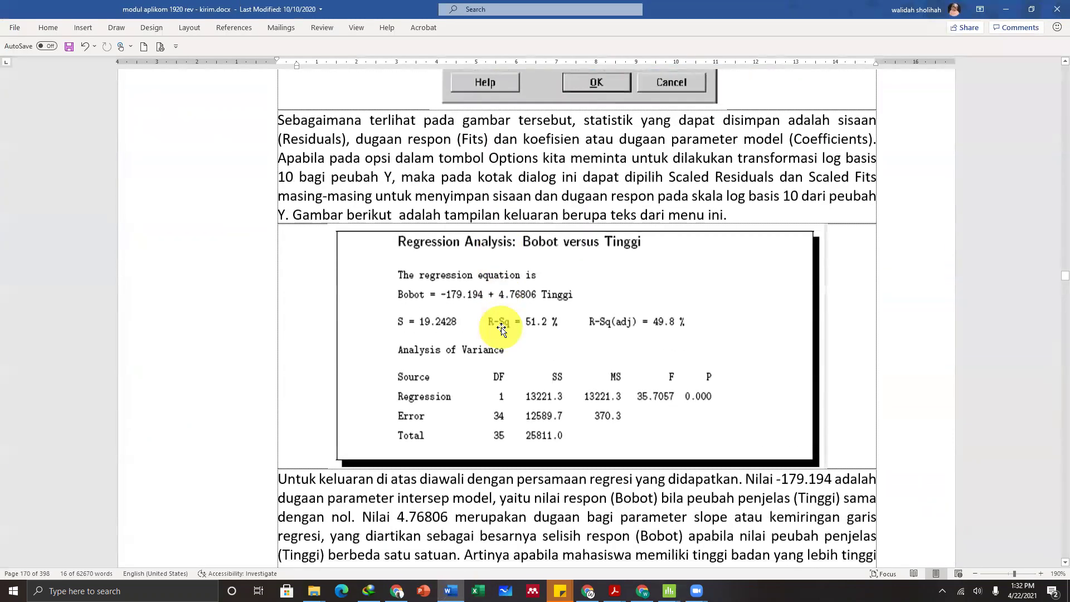
{"action": "scroll", "coordinate": [501, 329], "scroll_direction": "down", "scroll_amount": 14}
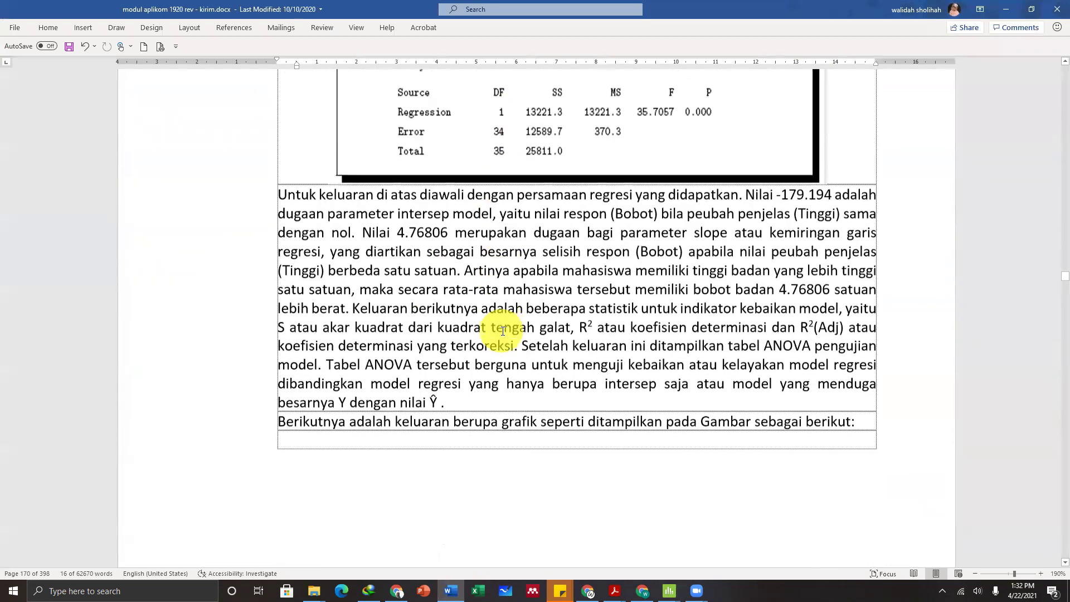
{"action": "scroll", "coordinate": [503, 331], "scroll_direction": "down", "scroll_amount": 8}
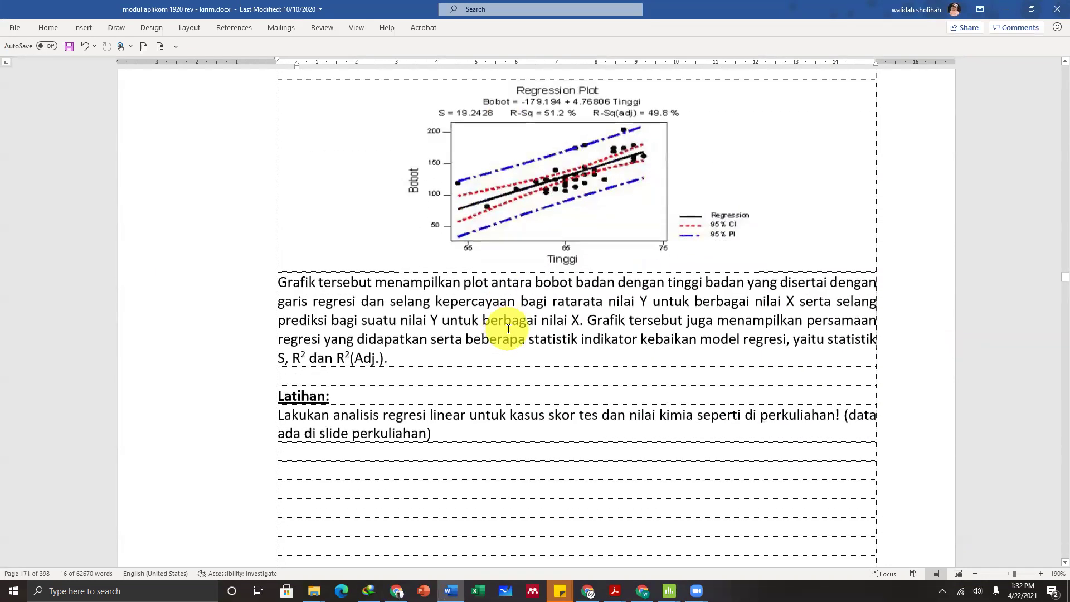
{"action": "scroll", "coordinate": [509, 329], "scroll_direction": "up", "scroll_amount": 1}
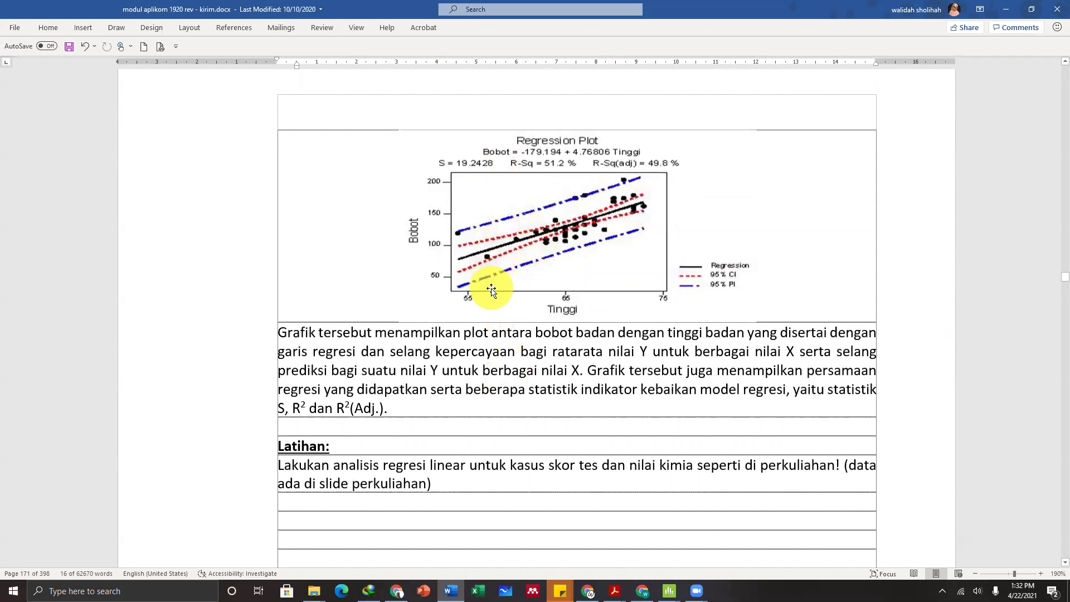
{"action": "scroll", "coordinate": [491, 287], "scroll_direction": "down", "scroll_amount": 2}
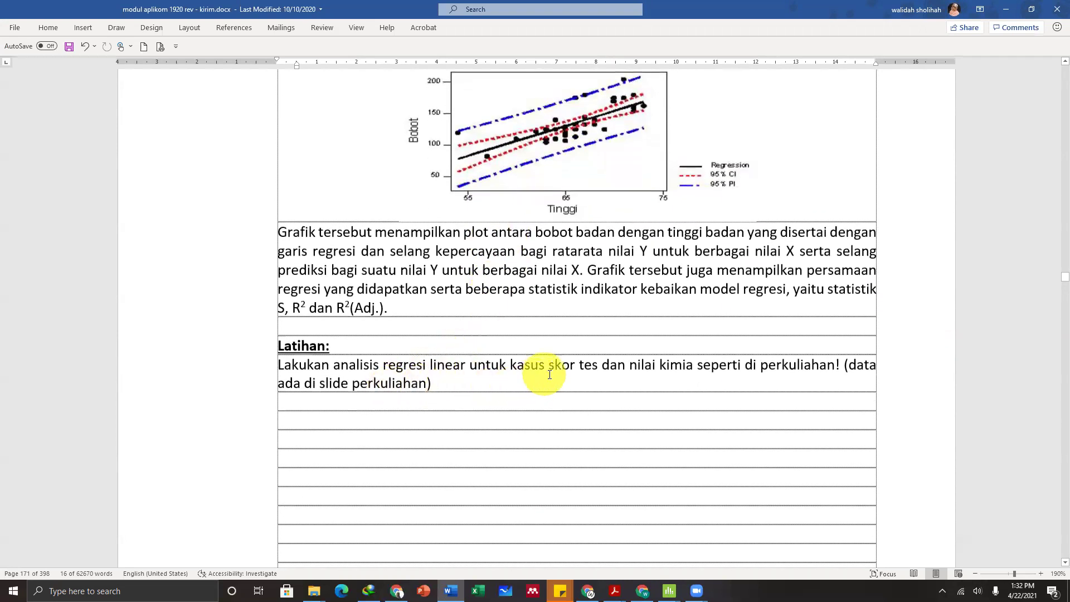